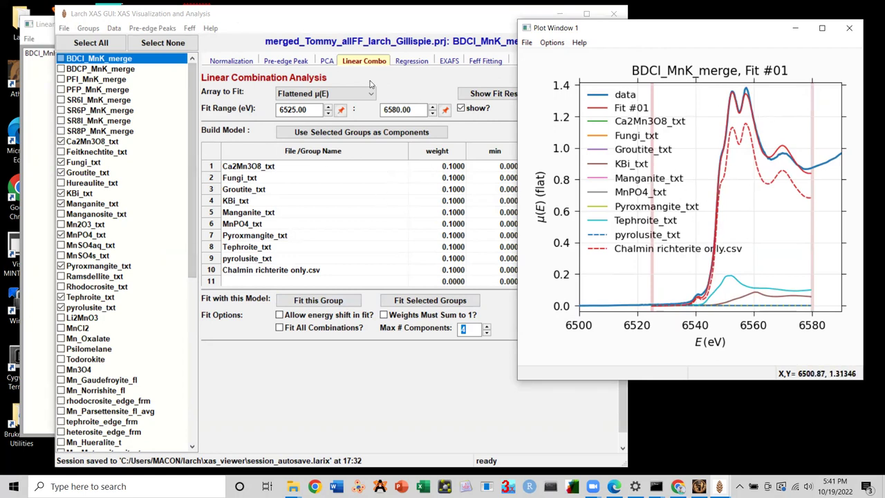
# Save the fit and components of the BDCI_MnK_merge group from the Linear Combination Results as BDCI_MnK_merge_LinearFit1.dat
pyautogui.click(271, 21)
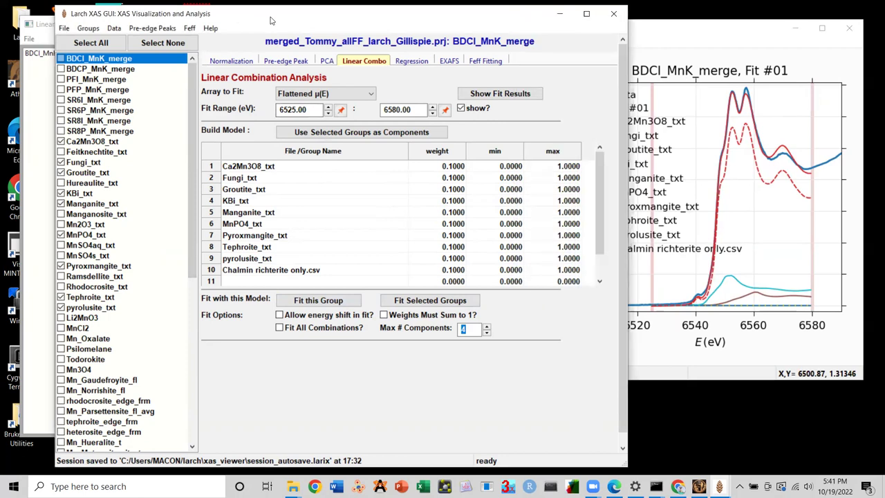
pyautogui.moveTo(270, 20); pyautogui.dragTo(285, 153)
pyautogui.click(197, 19)
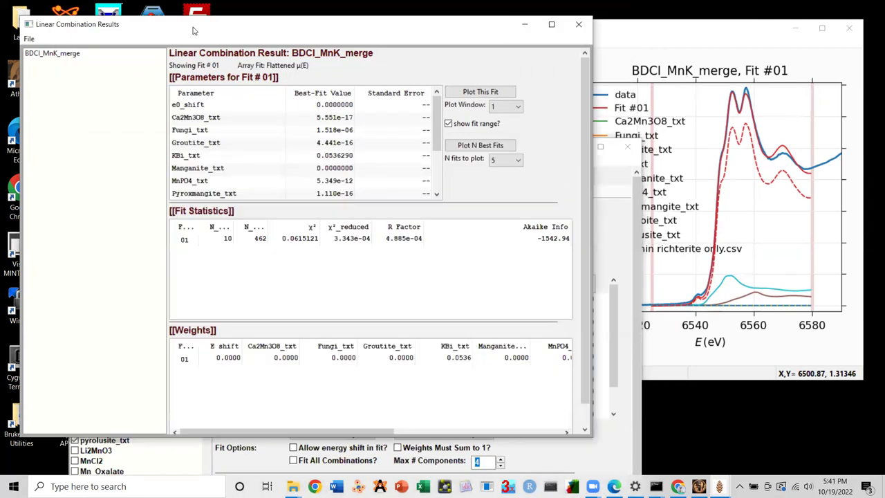
pyautogui.click(29, 40)
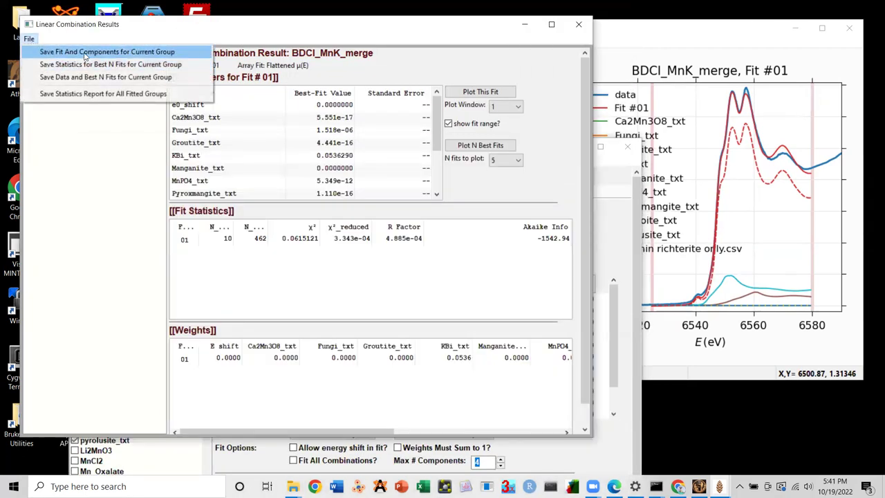
pyautogui.click(184, 55)
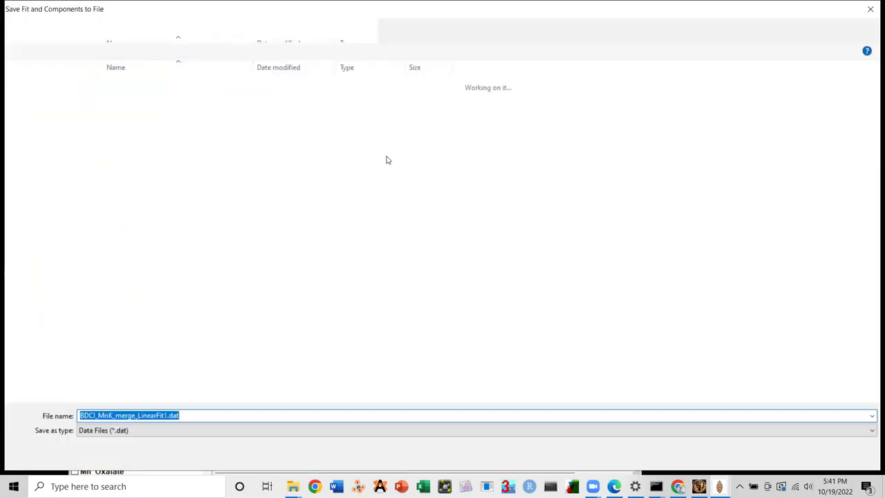
pyautogui.click(190, 414)
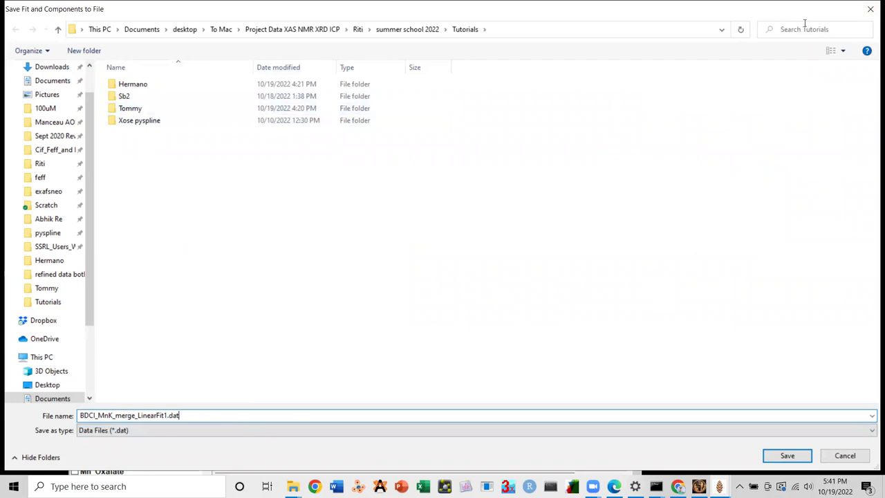
pyautogui.press('Return')
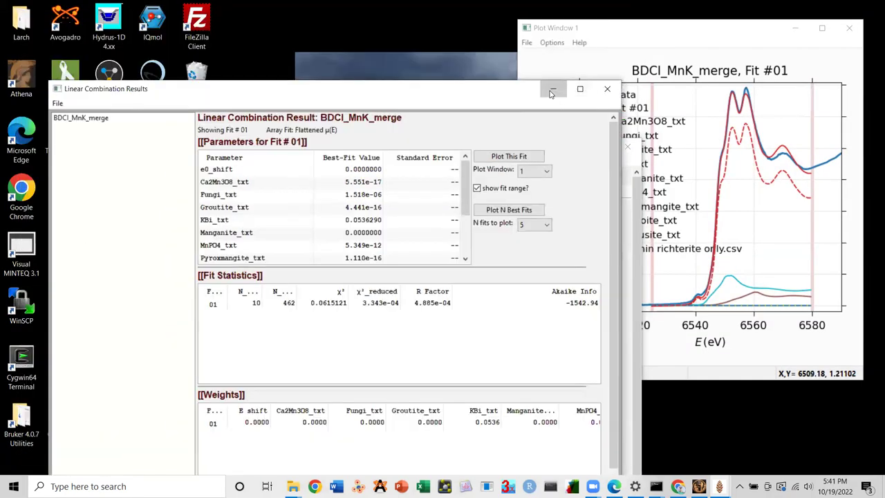
# Minimize the Larch windows and open BDCI_MnK_merge_LinearFit1.xlsx from the Tommy folder in Excel
pyautogui.click(552, 89)
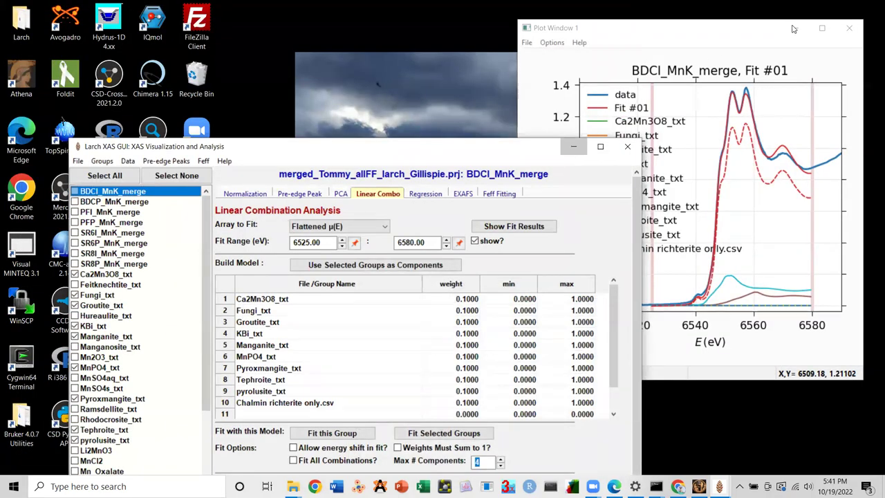
pyautogui.click(565, 148)
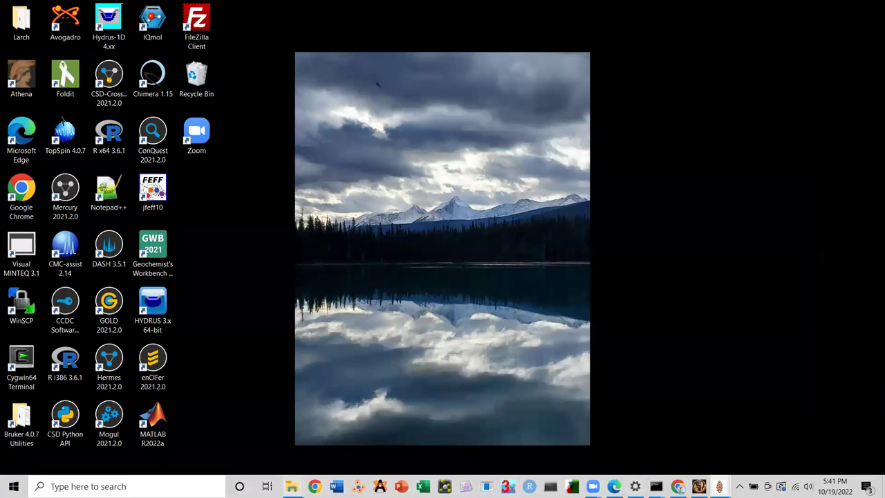
pyautogui.moveTo(291, 485)
pyautogui.click(317, 433)
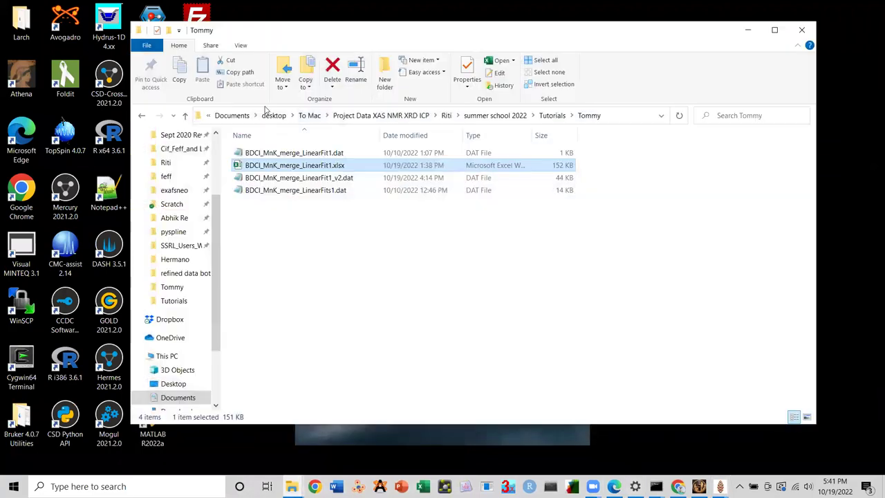
pyautogui.doubleClick(276, 166)
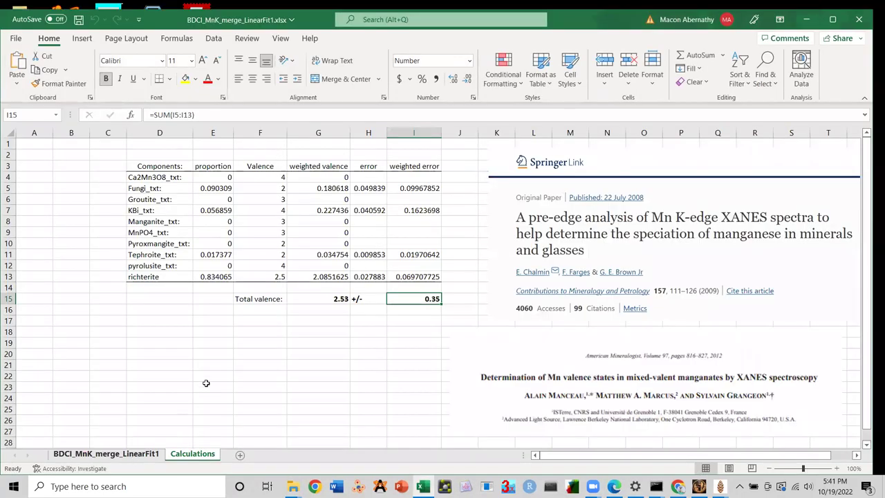
# Examine the component weights on the BDCI_MnK_merge_LinearFit1 sheet and compare them with the fitted variables and their errors
pyautogui.click(121, 454)
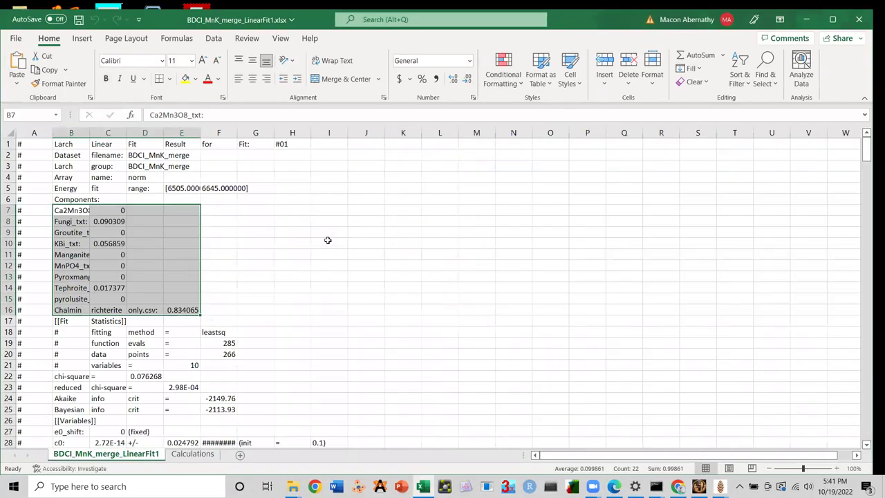
pyautogui.click(70, 200)
pyautogui.moveTo(72, 210); pyautogui.dragTo(123, 311)
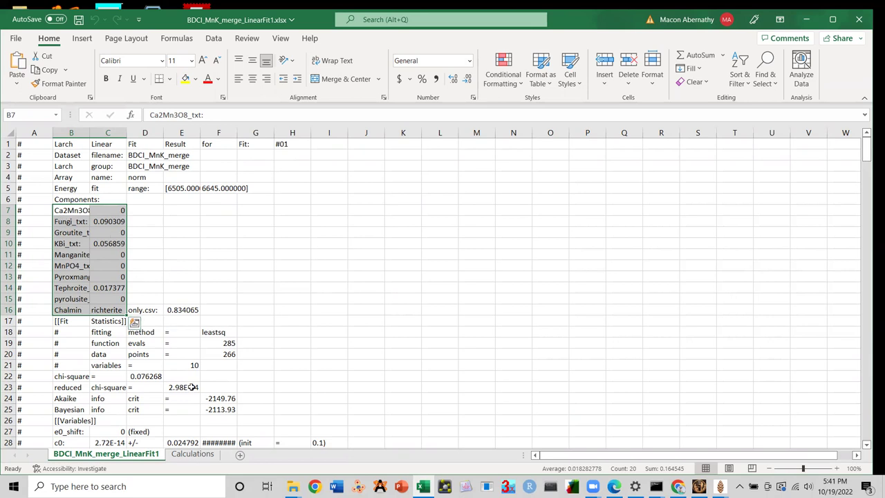
pyautogui.scroll(-2, 183, 369)
pyautogui.scroll(-2, 180, 366)
pyautogui.click(145, 321)
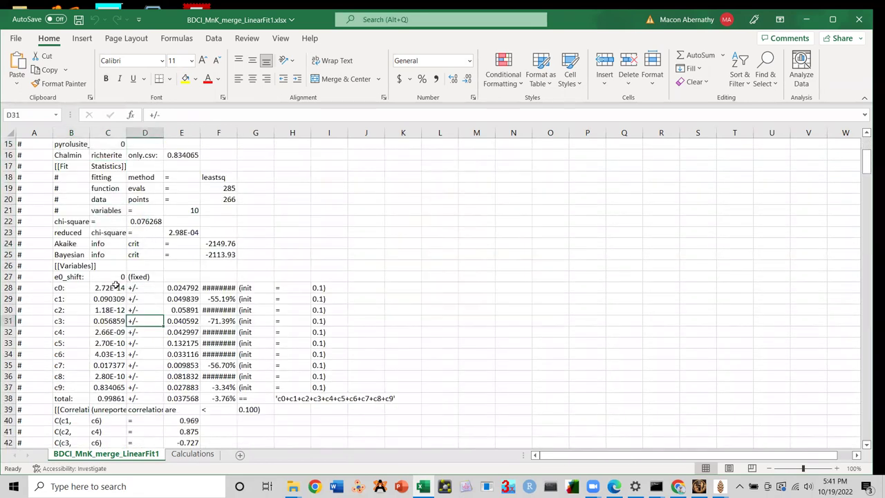
pyautogui.click(69, 261)
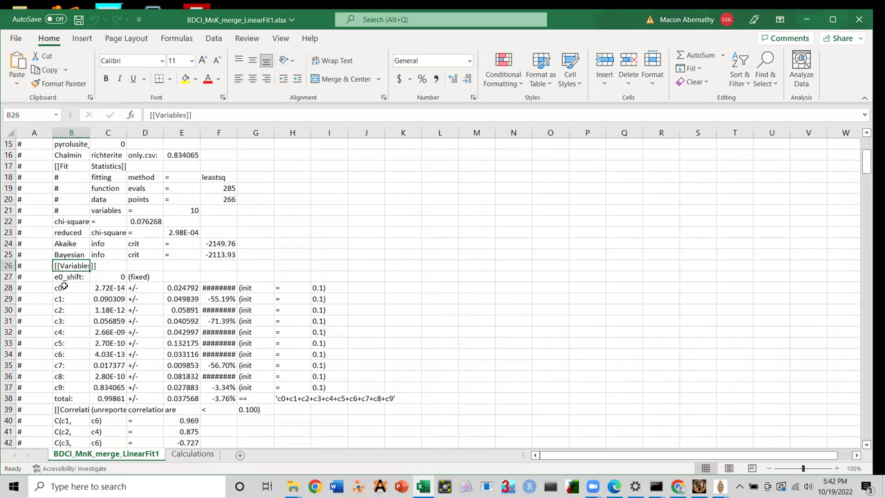
pyautogui.click(100, 288)
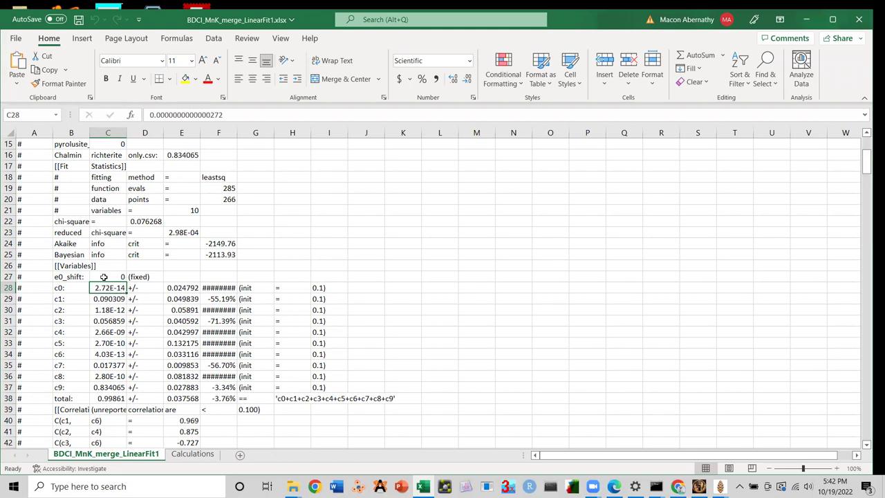
pyautogui.scroll(5, 121, 288)
pyautogui.click(113, 210)
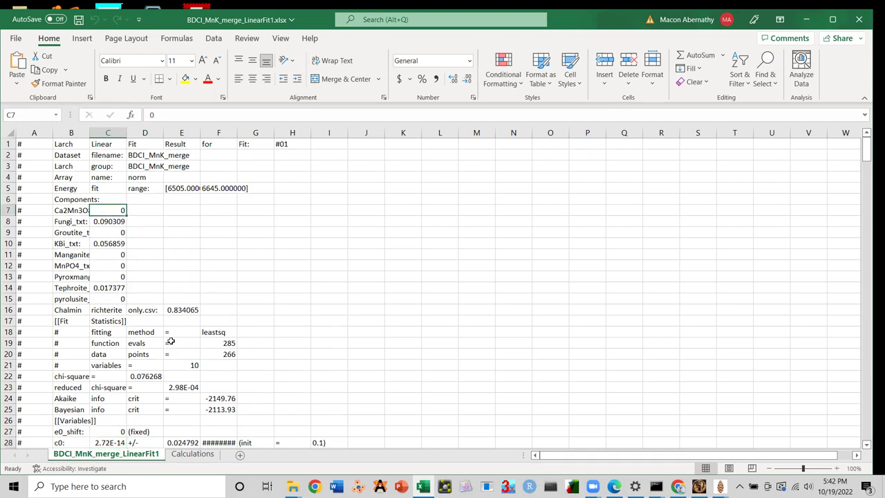
pyautogui.scroll(-5, 169, 339)
pyautogui.click(184, 276)
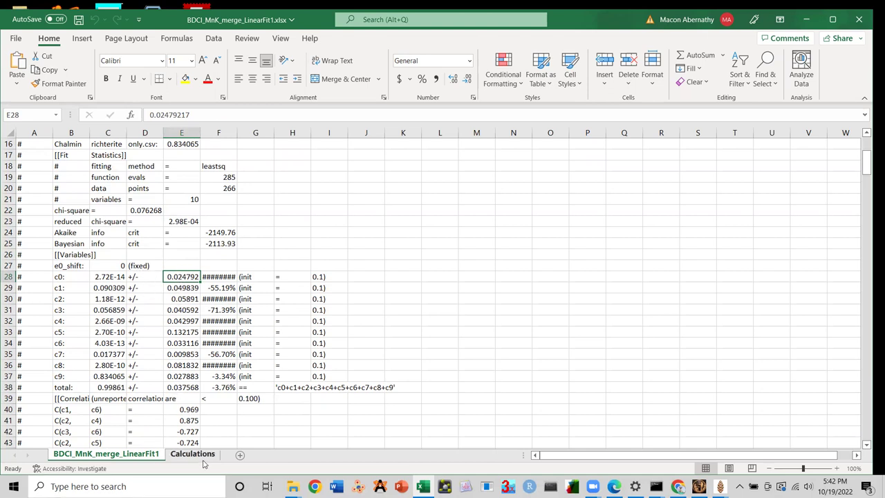
# Select the fitted values from c0 down to the total in the variables list, C28:C38
pyautogui.press('Left')
pyautogui.press('Left')
pyautogui.hotkey('shift', 'Down')
pyautogui.hotkey('shift', 'Down')
pyautogui.hotkey('shift', 'Down')
pyautogui.hotkey('shift', 'Down')
pyautogui.hotkey('shift', 'Down')
pyautogui.hotkey('shift', 'Down')
pyautogui.hotkey('shift', 'Down')
pyautogui.hotkey('shift', 'Down')
pyautogui.hotkey('shift', 'Down')
pyautogui.hotkey('shift', 'Down')
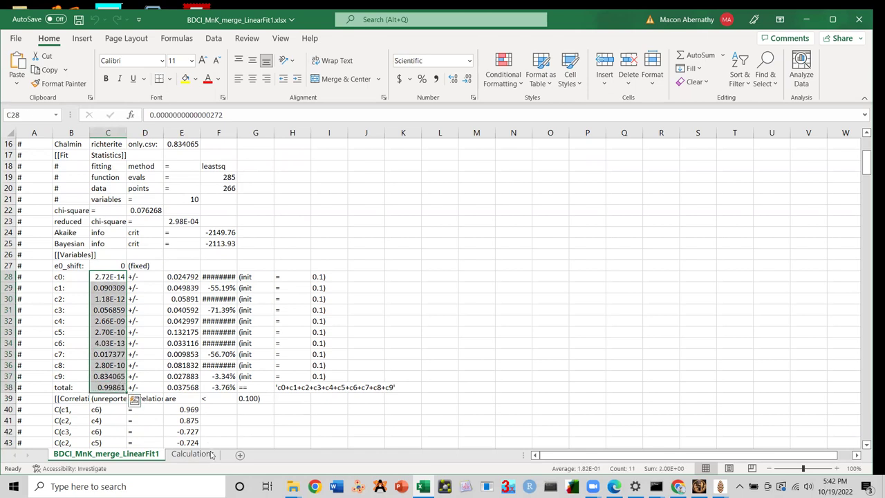
# On the Calculations sheet, review the proportion, component name and valence columns of the table
pyautogui.click(193, 454)
pyautogui.moveTo(212, 177); pyautogui.dragTo(216, 275)
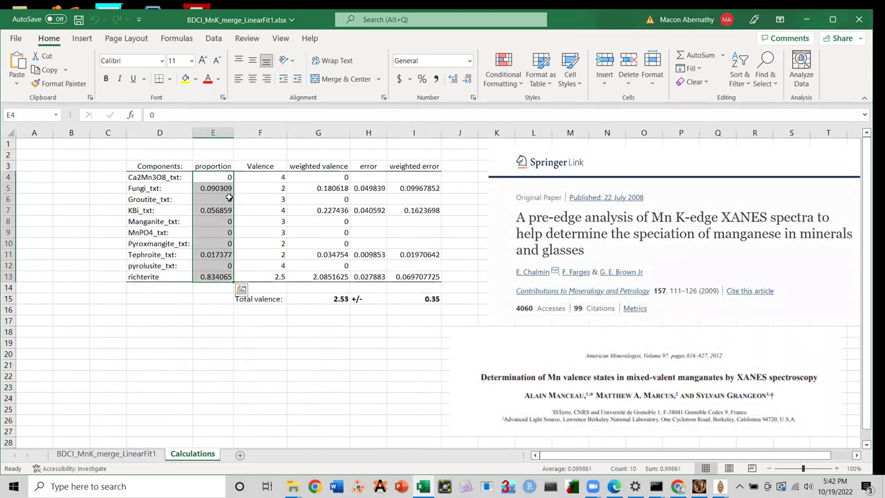
pyautogui.click(232, 166)
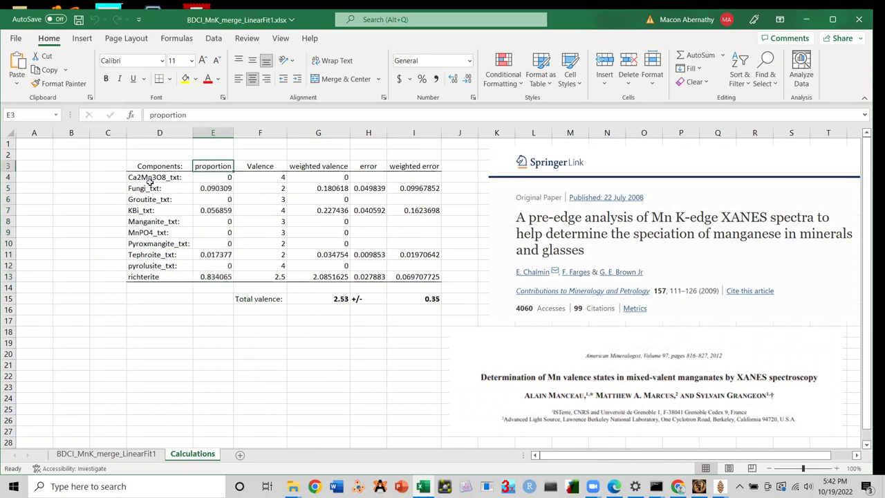
pyautogui.click(148, 170)
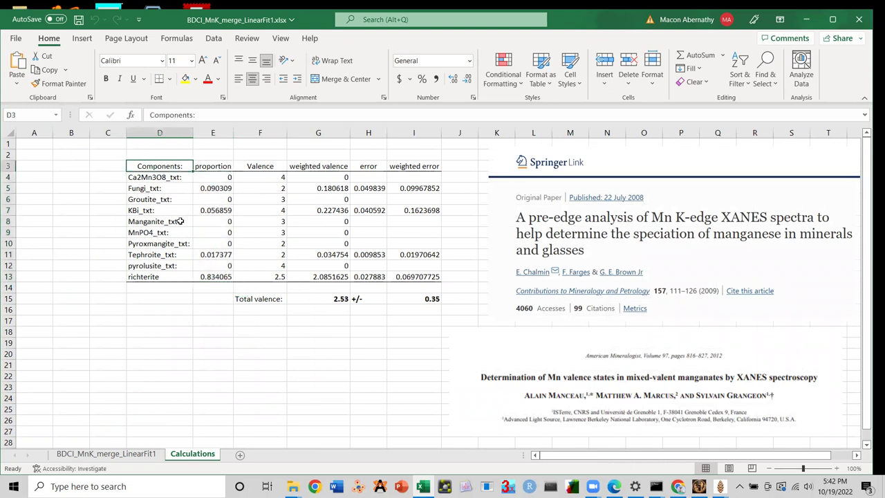
pyautogui.click(270, 178)
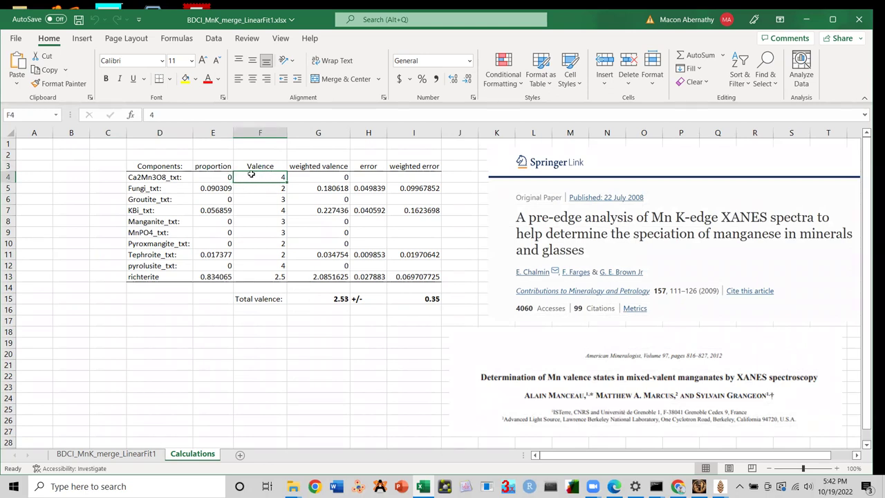
pyautogui.click(170, 179)
# Move the mixed-valent manganates paper picture slightly down and the SpringerLink picture slightly up
pyautogui.moveTo(571, 350); pyautogui.dragTo(569, 371)
pyautogui.click(577, 223)
pyautogui.moveTo(566, 226)
pyautogui.mouseDown()
pyautogui.moveTo(584, 219)
pyautogui.moveTo(563, 219)
pyautogui.mouseUp()
# Review the richterite row's proportion and valence along with the SpringerLink paper used as its reference
pyautogui.click(172, 278)
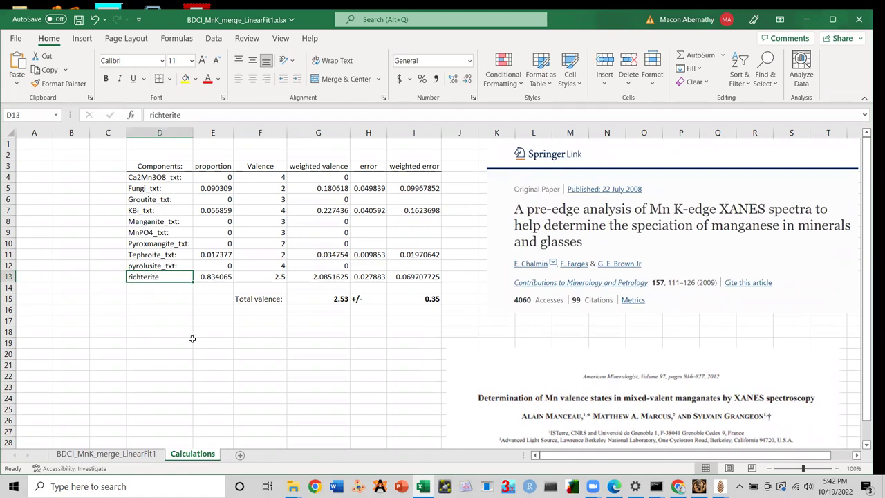
pyautogui.click(220, 276)
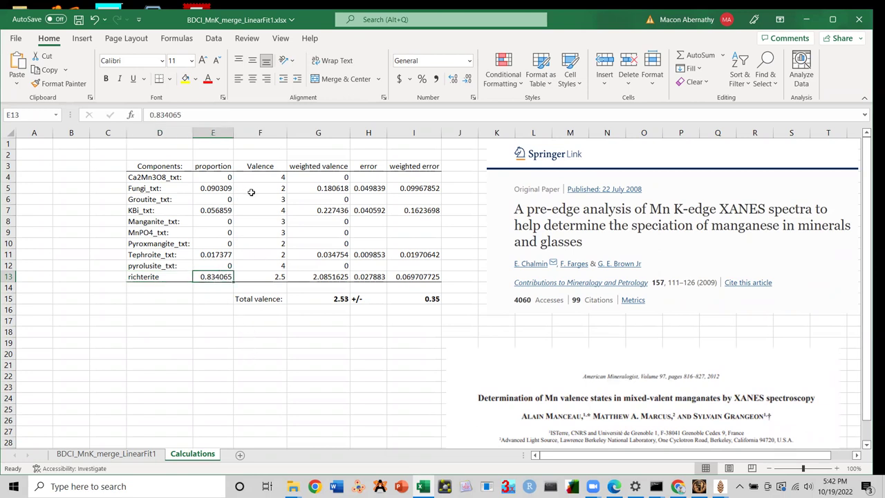
pyautogui.click(279, 275)
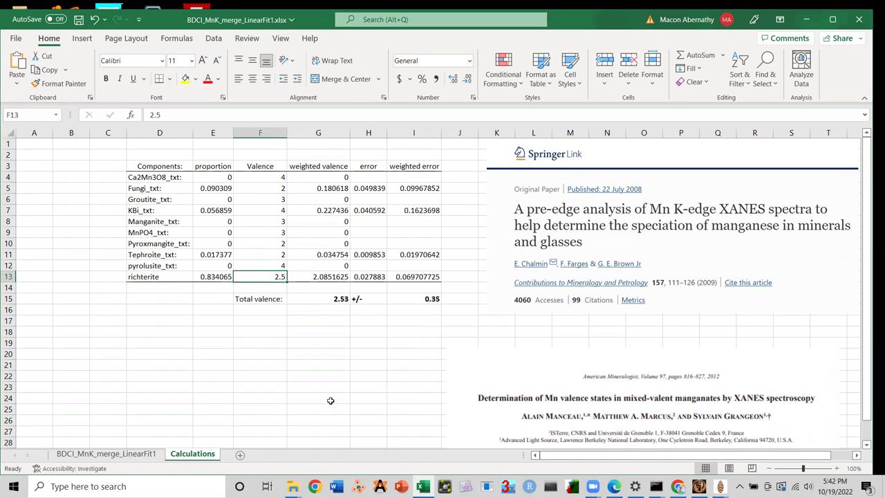
pyautogui.click(543, 257)
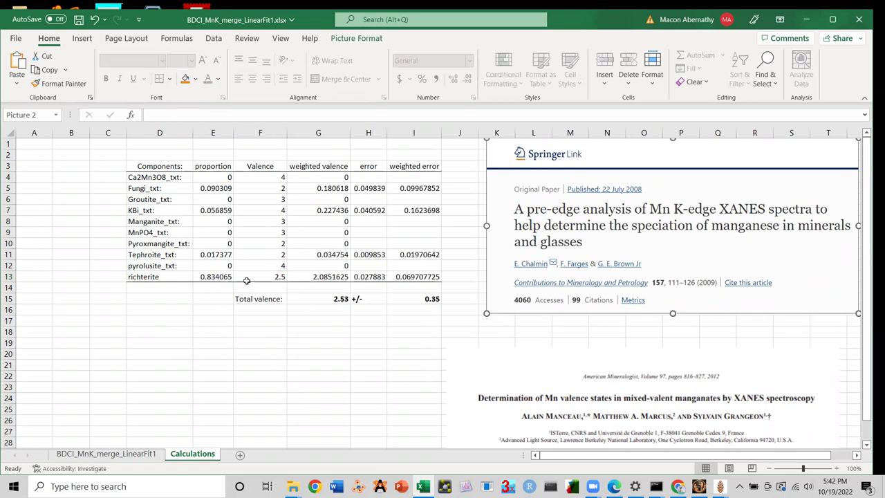
# Review the error, weighted error, valence and weighted valence columns of the component table
pyautogui.click(371, 177)
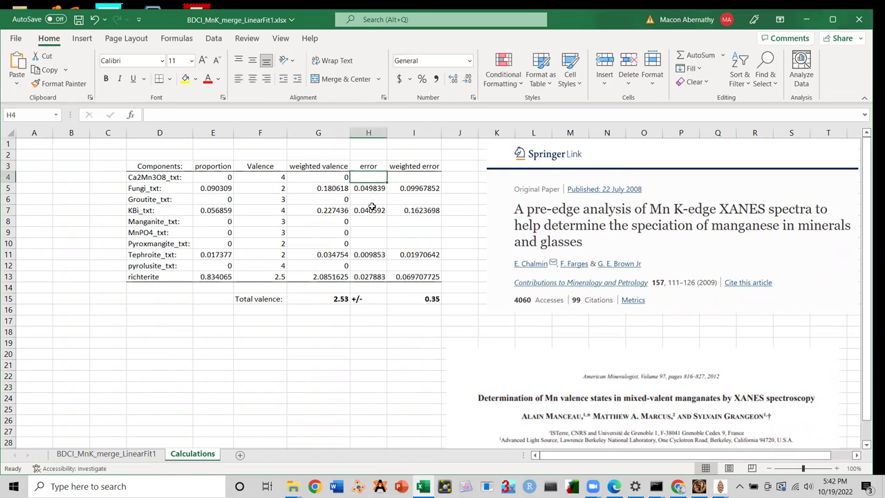
pyautogui.moveTo(368, 181)
pyautogui.mouseDown()
pyautogui.moveTo(370, 253)
pyautogui.moveTo(369, 178)
pyautogui.mouseUp()
pyautogui.click(415, 198)
pyautogui.click(260, 177)
pyautogui.click(339, 167)
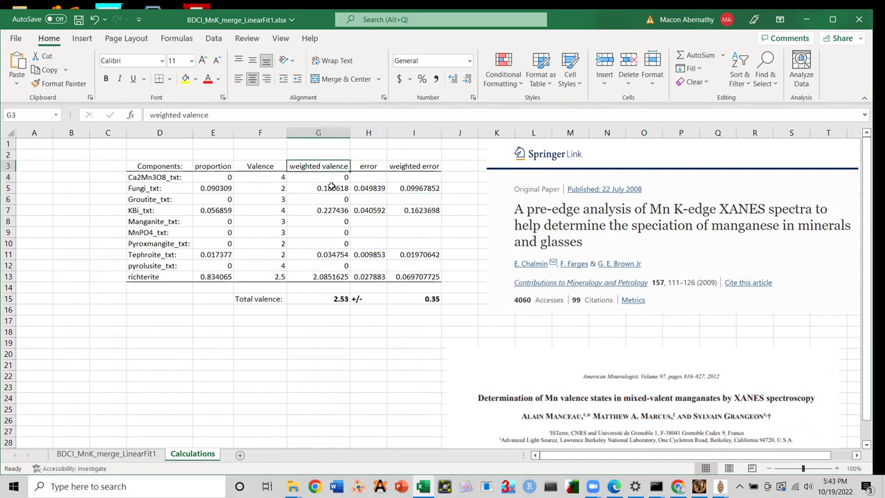
# Inspect the formulas behind the Fungi_txt weighted valence, the weighted errors, and the total valence with its total error
pyautogui.click(319, 189)
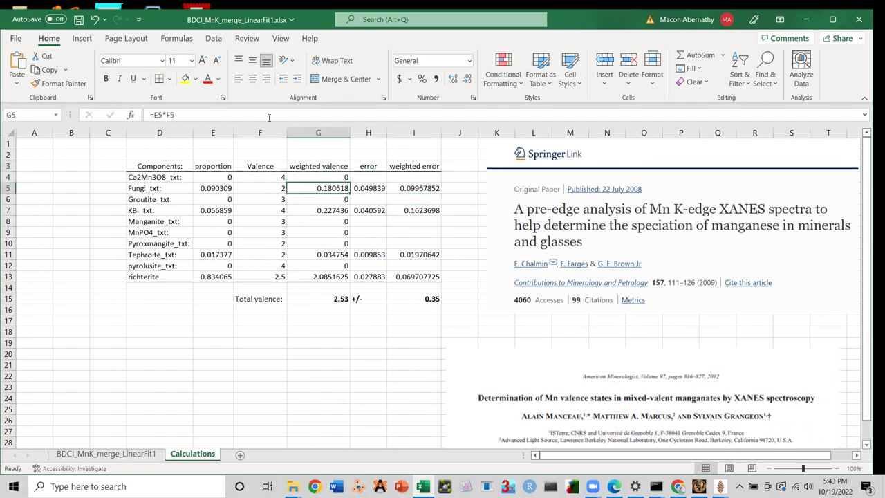
pyautogui.press('F2')
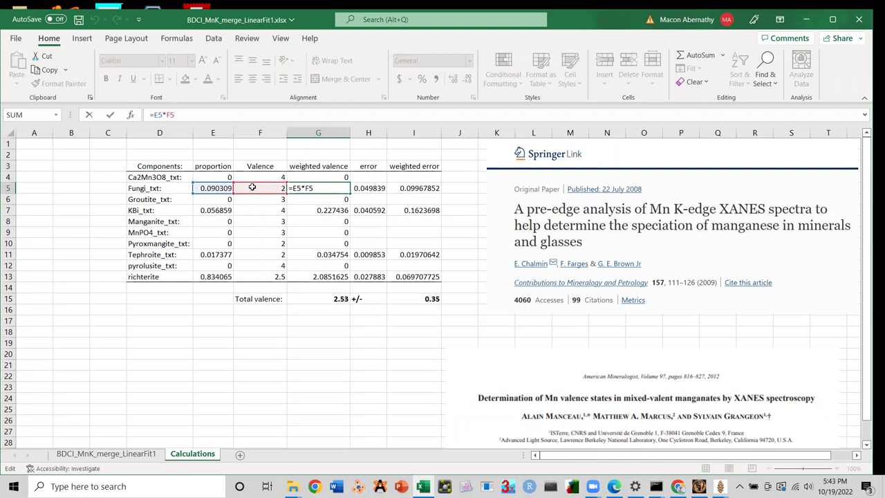
pyautogui.press('Return')
pyautogui.click(404, 188)
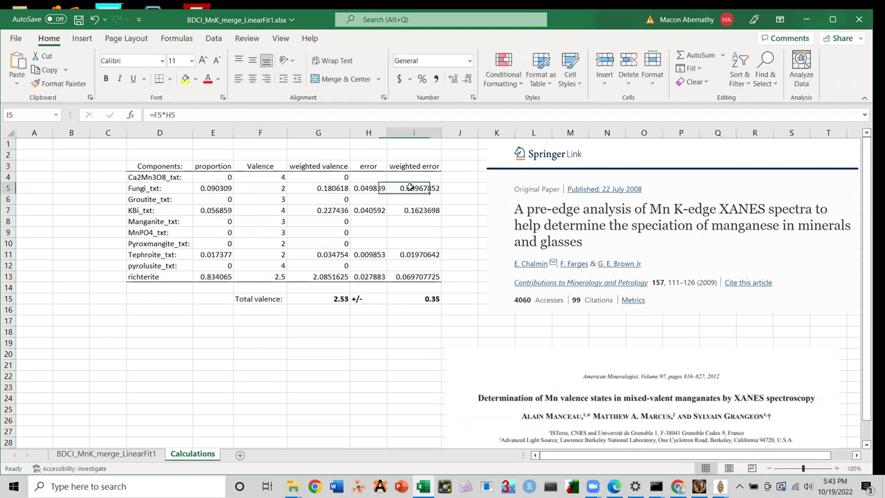
pyautogui.press('F2')
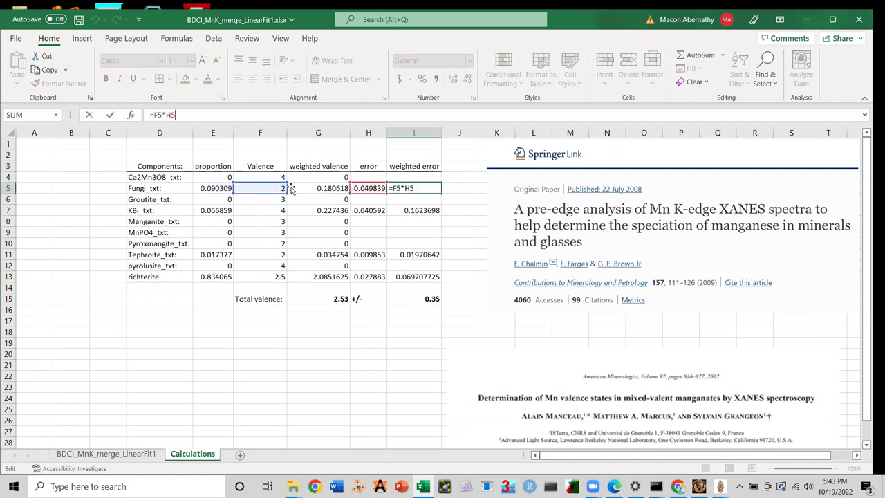
pyautogui.click(427, 211)
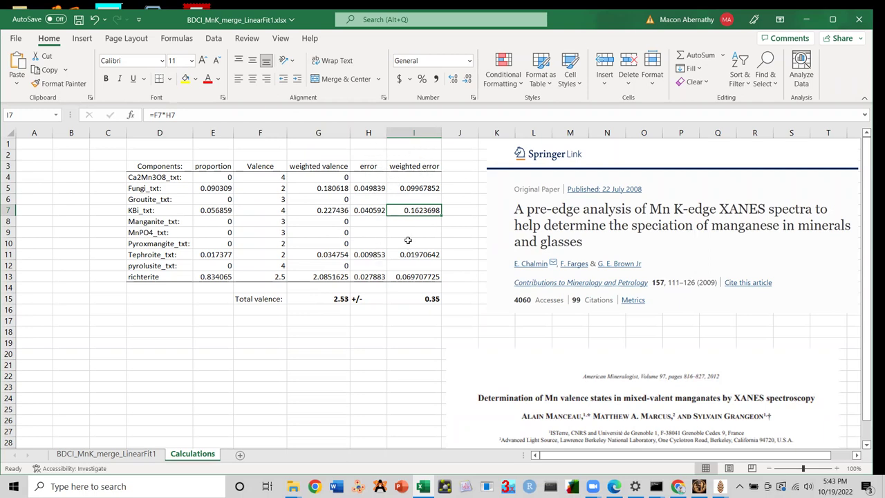
pyautogui.click(339, 298)
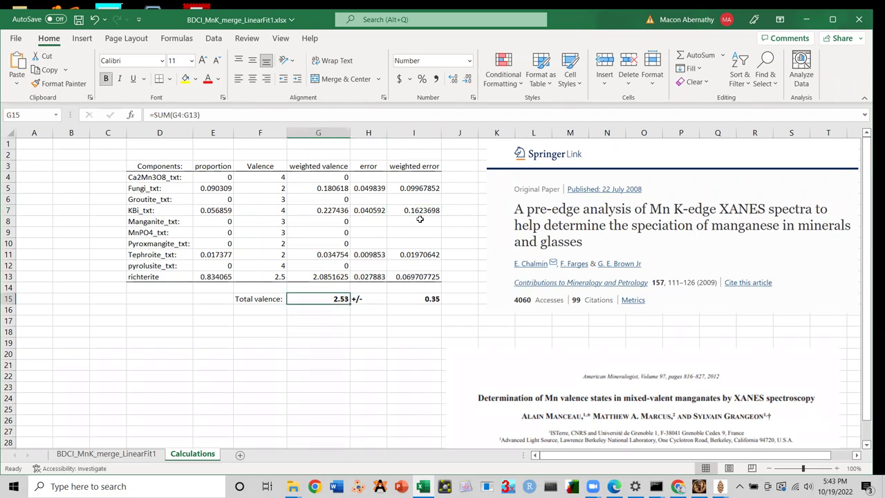
pyautogui.click(423, 298)
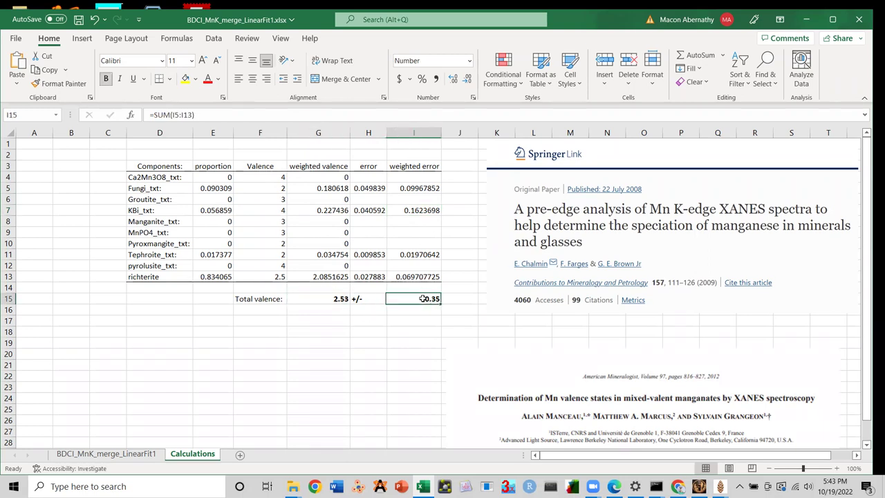
# Inspect the total valence formula again along with the richterite component it depends on
pyautogui.click(330, 298)
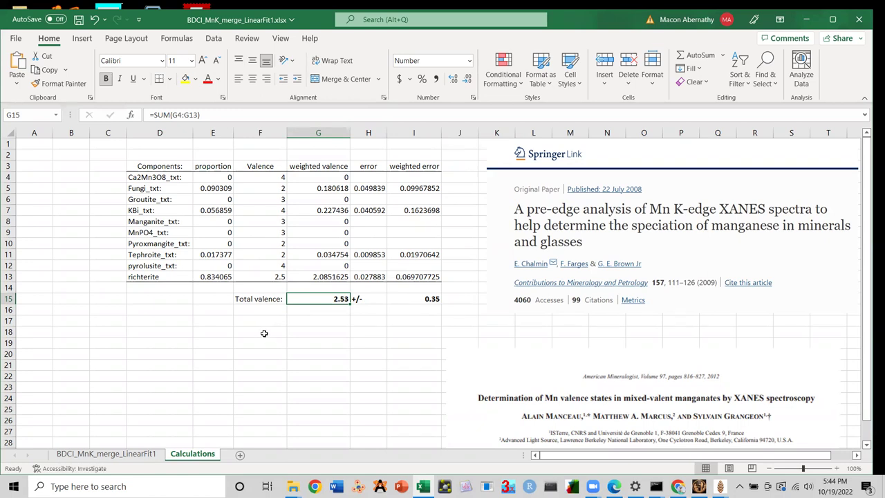
pyautogui.click(162, 275)
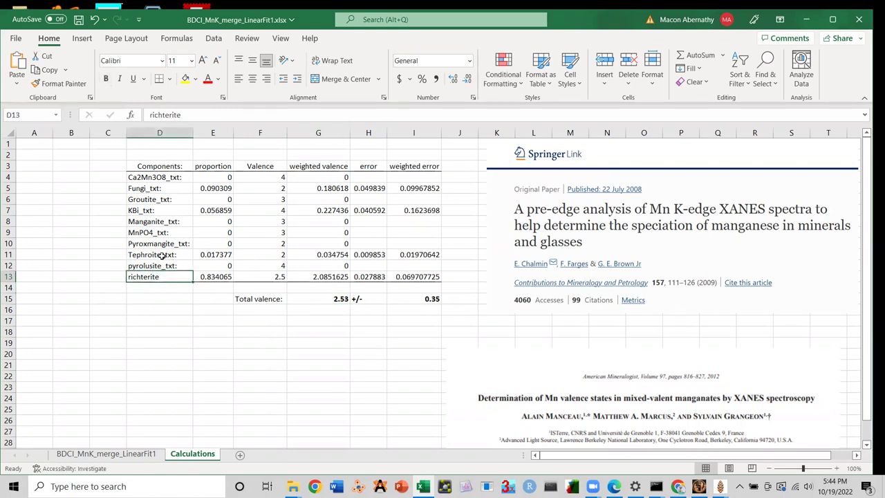
pyautogui.click(310, 284)
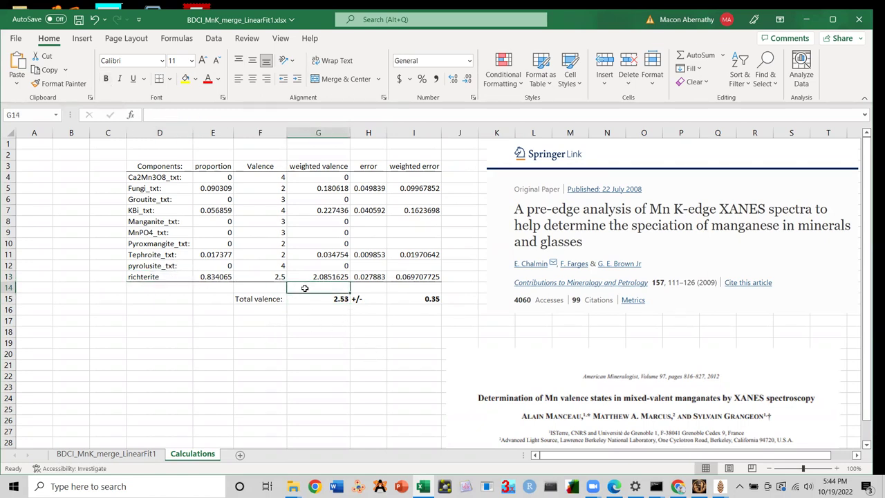
pyautogui.click(338, 298)
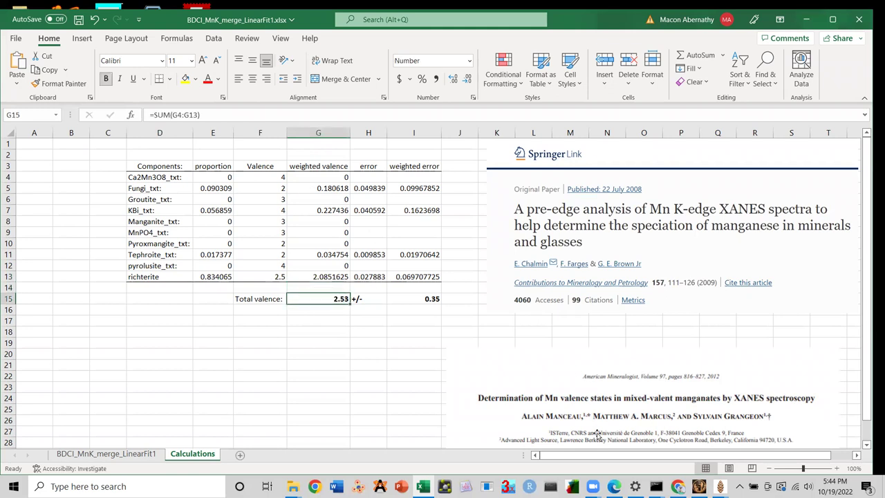
# Move the mixed-valent manganates paper picture up to sit directly below the SpringerLink picture
pyautogui.moveTo(598, 429); pyautogui.dragTo(636, 373)
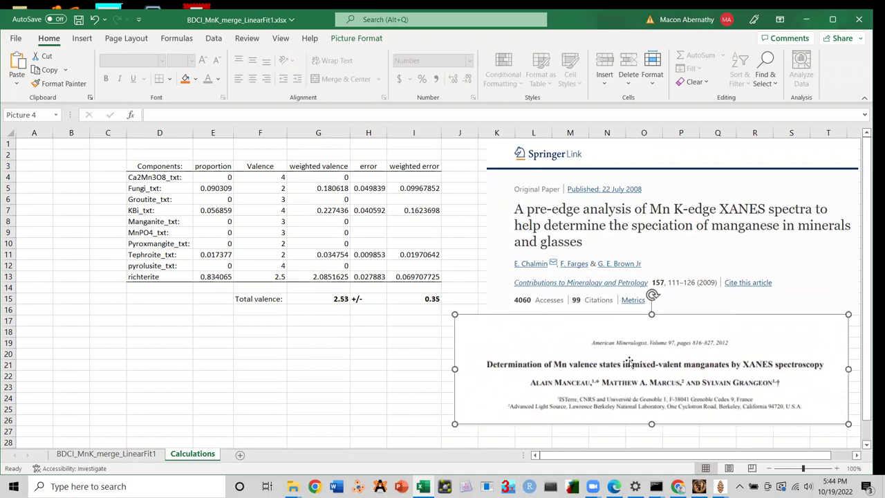
pyautogui.click(600, 236)
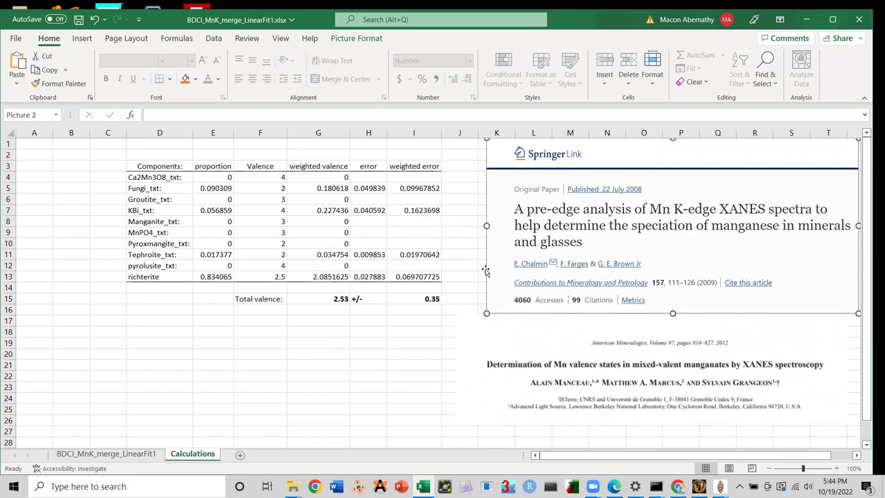
pyautogui.click(396, 242)
# Close the BDCI_MnK_merge_LinearFit1.xlsx workbook without saving and clear the desktop of the remaining window
pyautogui.click(859, 20)
pyautogui.click(441, 260)
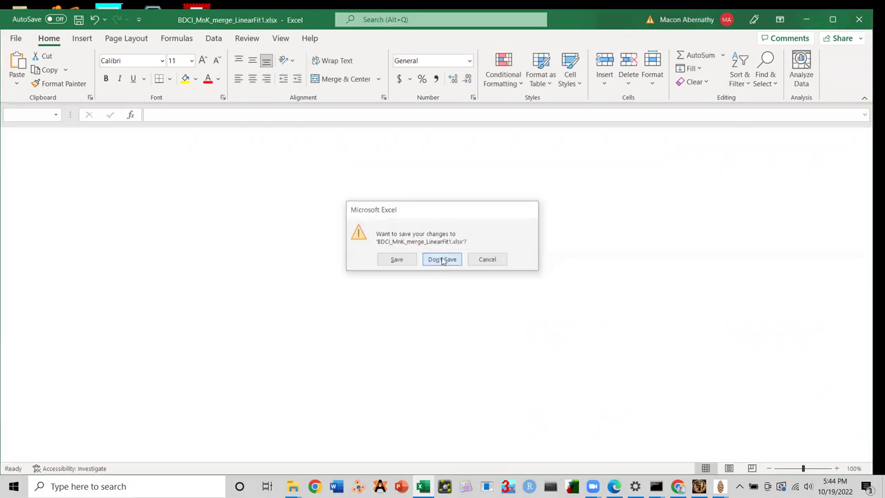
pyautogui.click(747, 31)
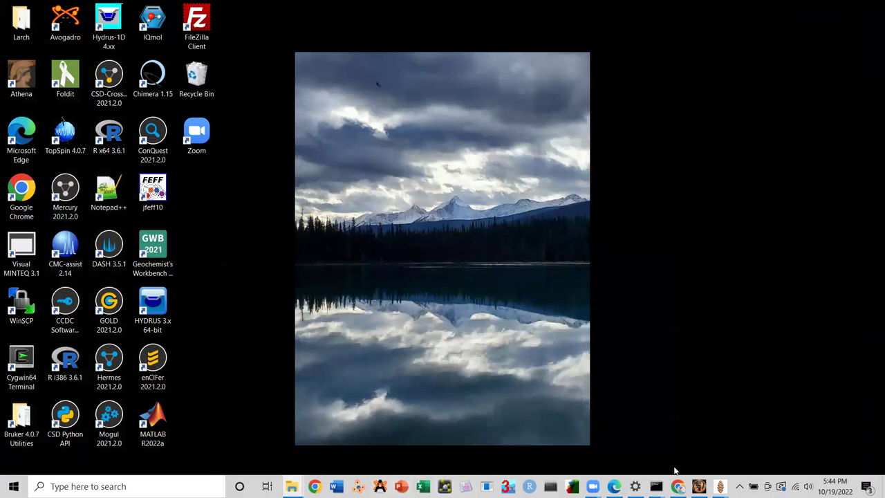
# Switch to Athena and close the session holding the previous CuII linear combination fit
pyautogui.click(699, 485)
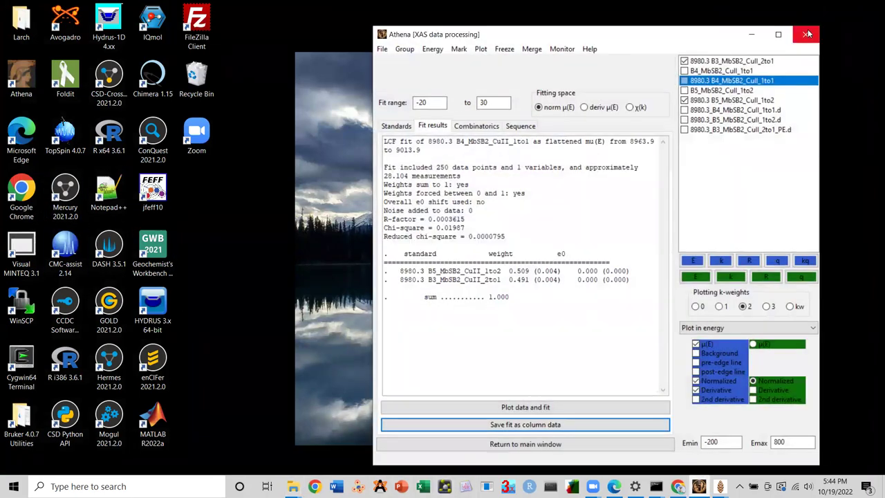
pyautogui.click(807, 34)
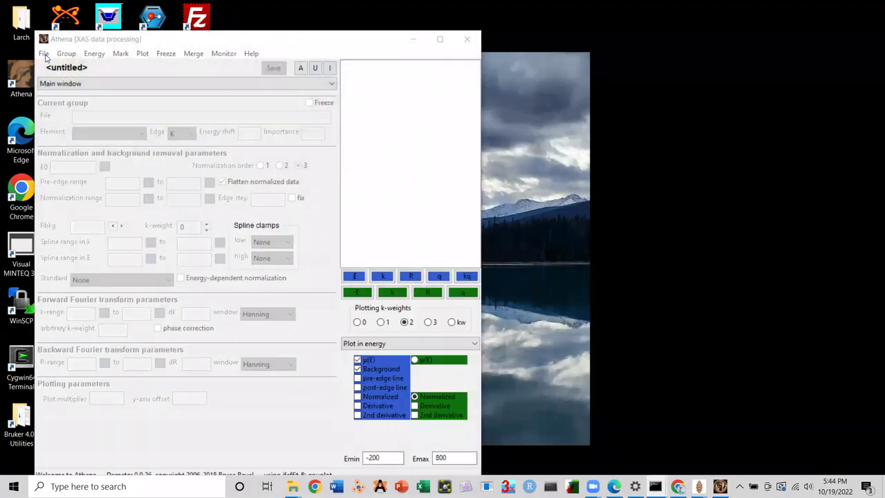
# Open the recent project Hermano.prj in a fresh Athena session and import all of its data groups
pyautogui.click(43, 53)
pyautogui.moveTo(139, 79)
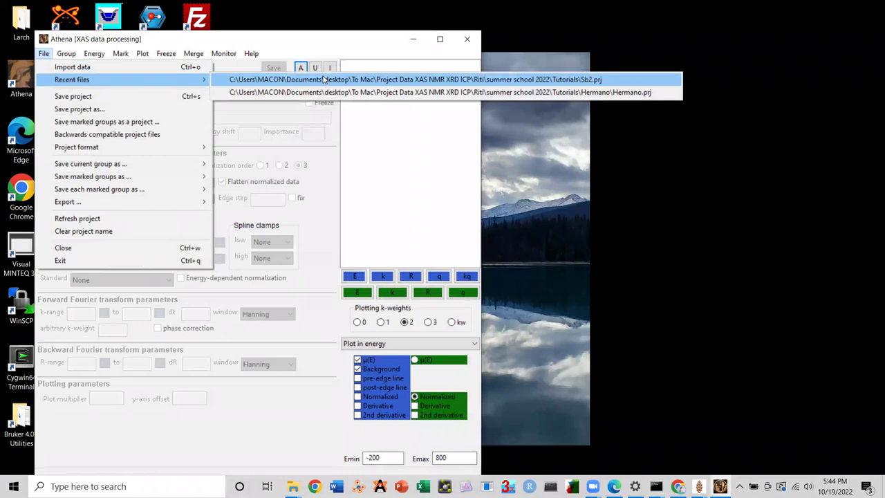
pyautogui.click(311, 92)
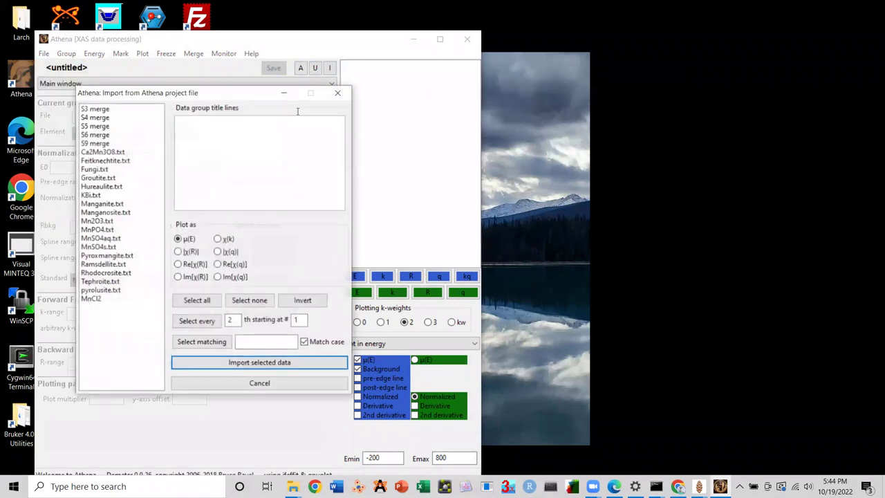
pyautogui.press('Return')
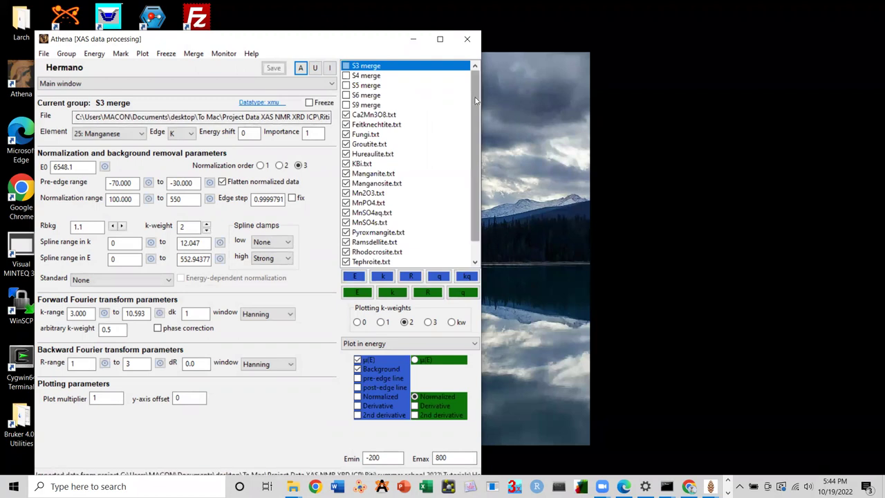
pyautogui.scroll(-1, 475, 158)
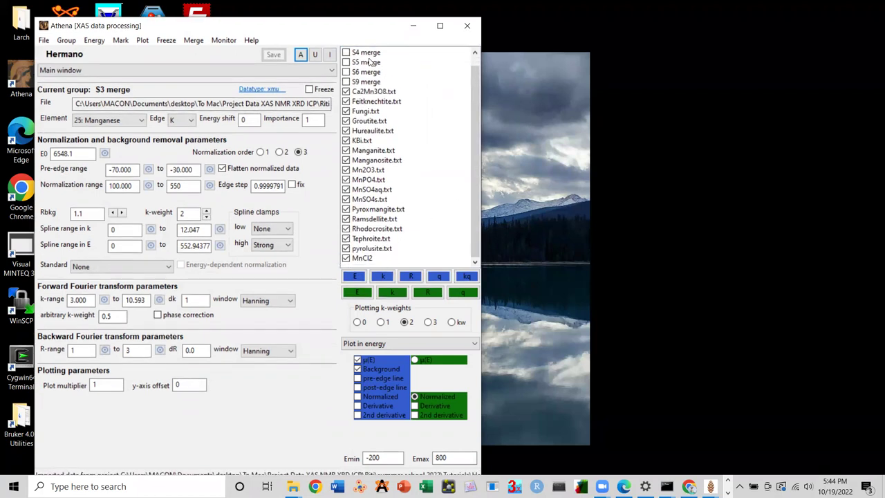
# Switch to linear combination fitting and fill the standards list with all the marked groups
pyautogui.click(251, 60)
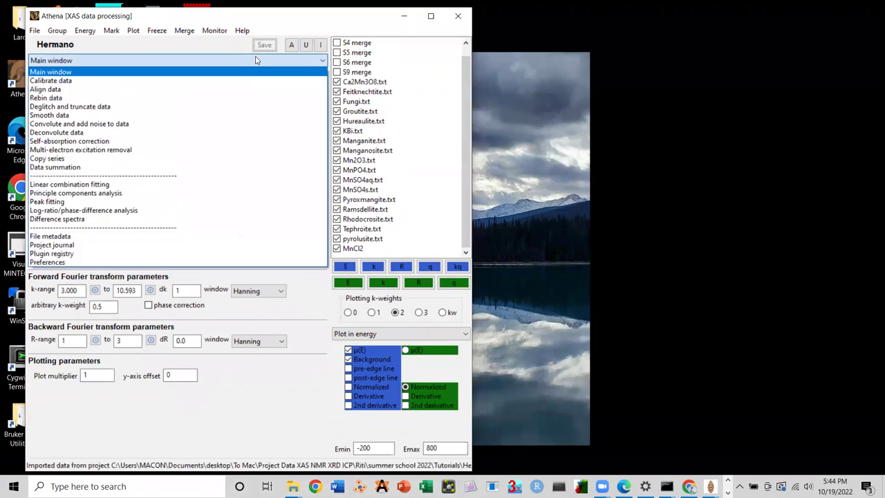
pyautogui.click(255, 60)
pyautogui.scroll(1, 369, 187)
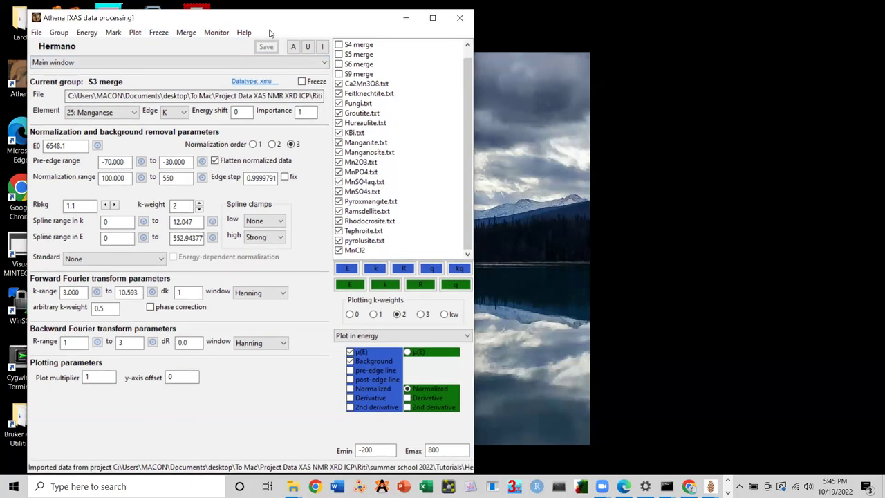
pyautogui.click(149, 63)
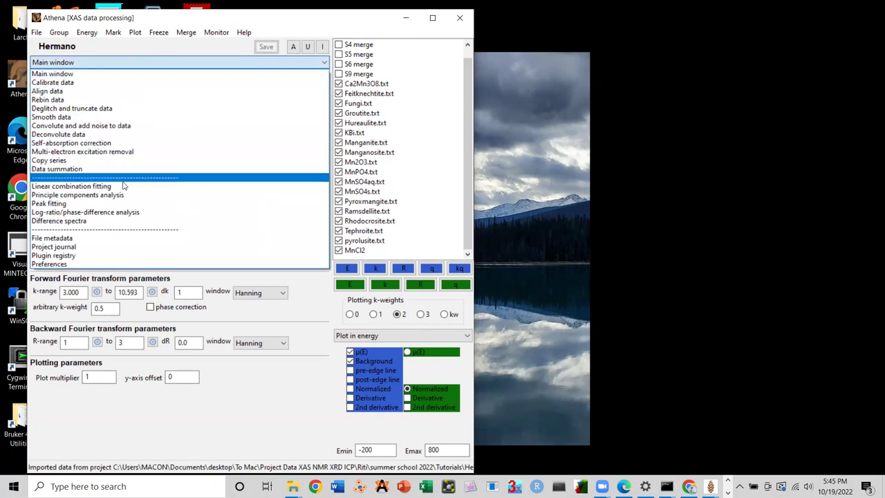
pyautogui.click(291, 63)
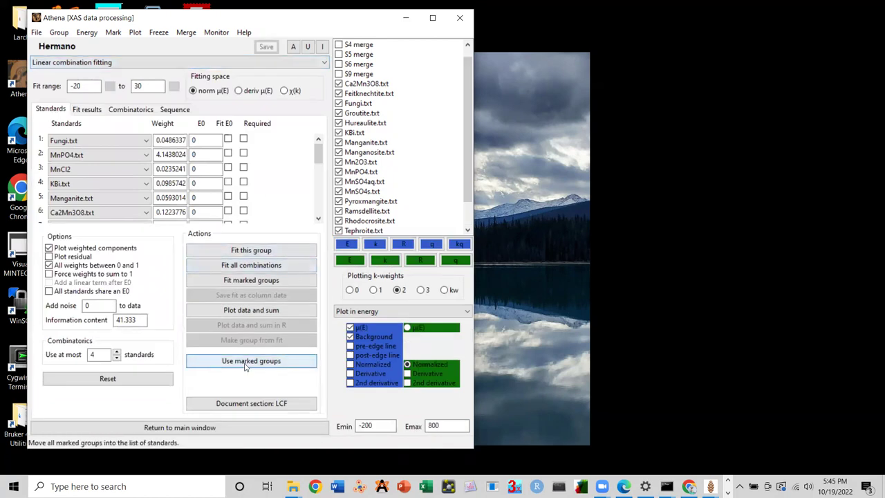
pyautogui.click(266, 362)
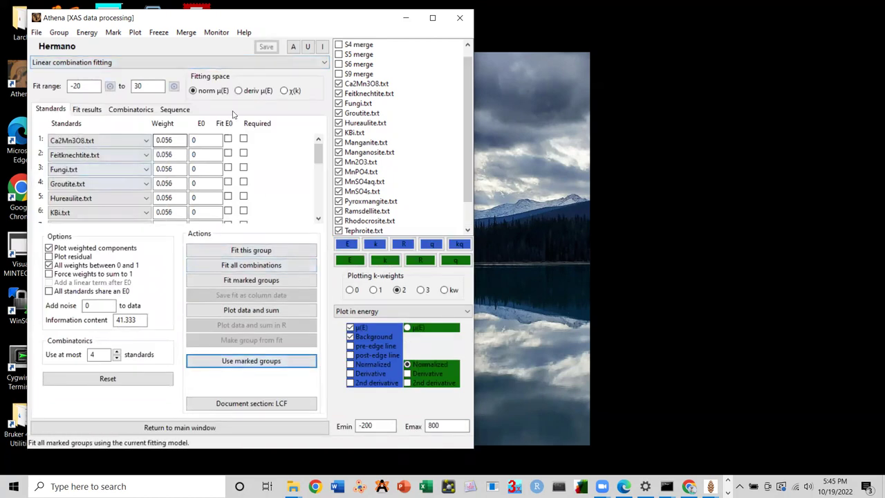
# Set the combinatorics limit to at most 5 standards and fit the S3 merge group
pyautogui.scroll(1, 396, 71)
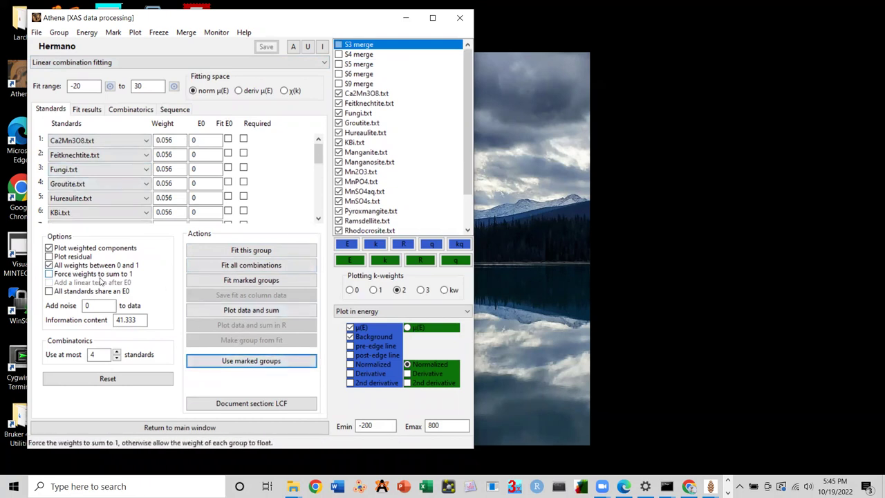
pyautogui.click(116, 352)
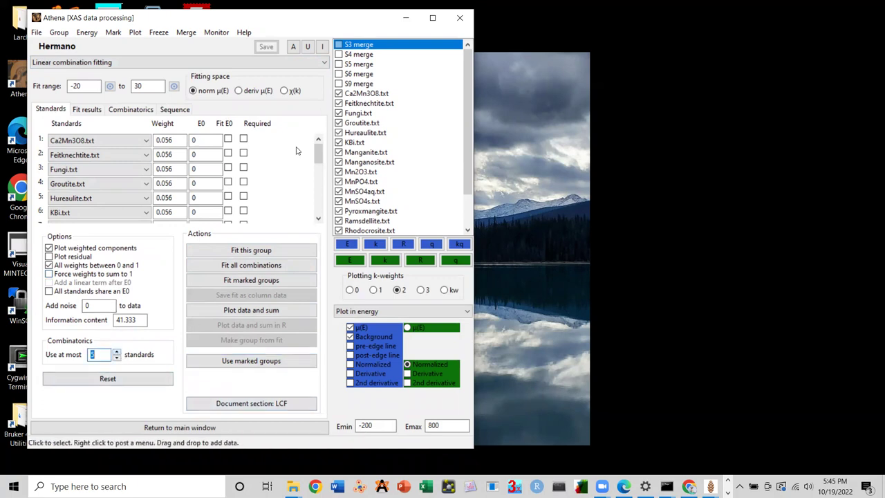
pyautogui.click(257, 251)
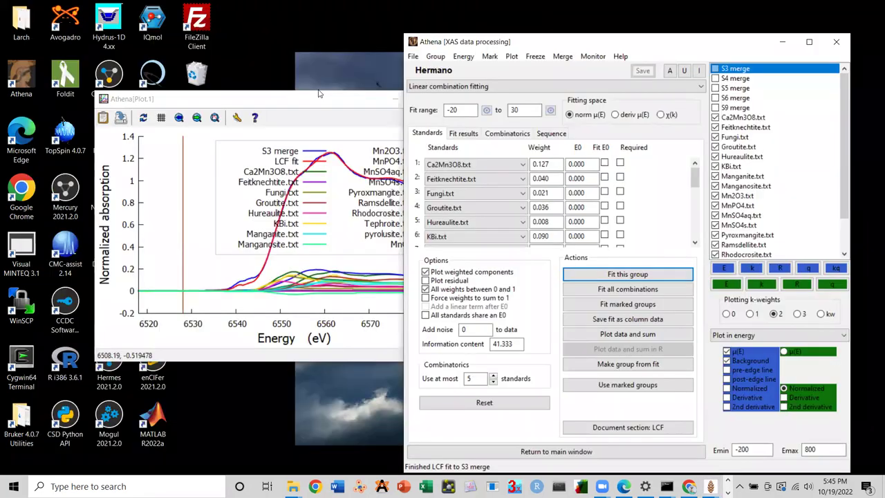
# Arrange the main Athena window and the fit plot window side by side with the plot in front
pyautogui.moveTo(208, 142); pyautogui.dragTo(553, 113)
pyautogui.click(676, 61)
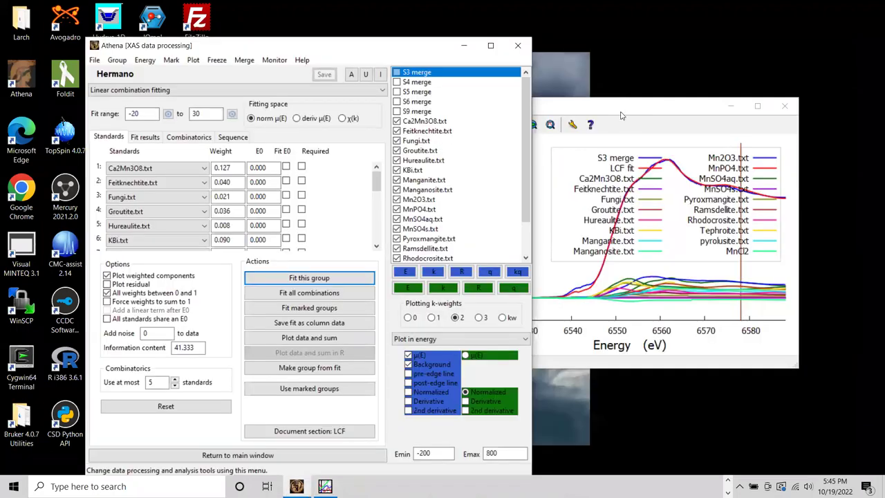
pyautogui.click(630, 111)
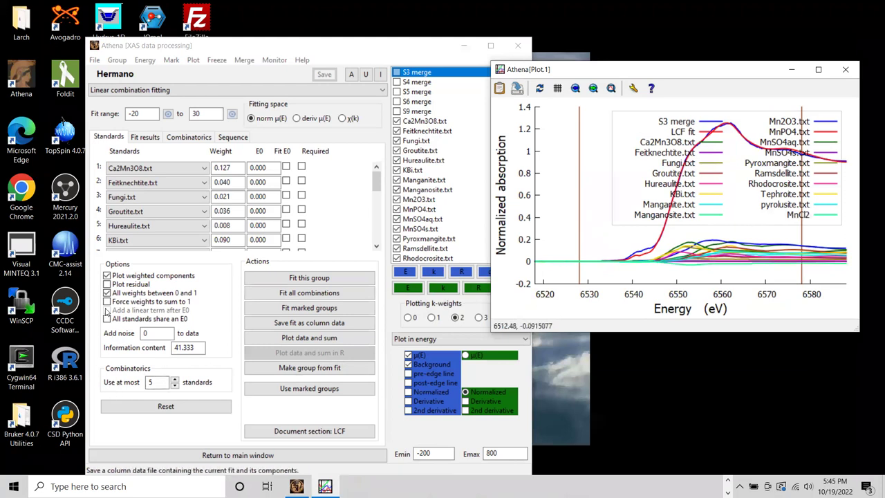
# Force the weights to sum to 1 and refit the S3 merge group
pyautogui.click(107, 302)
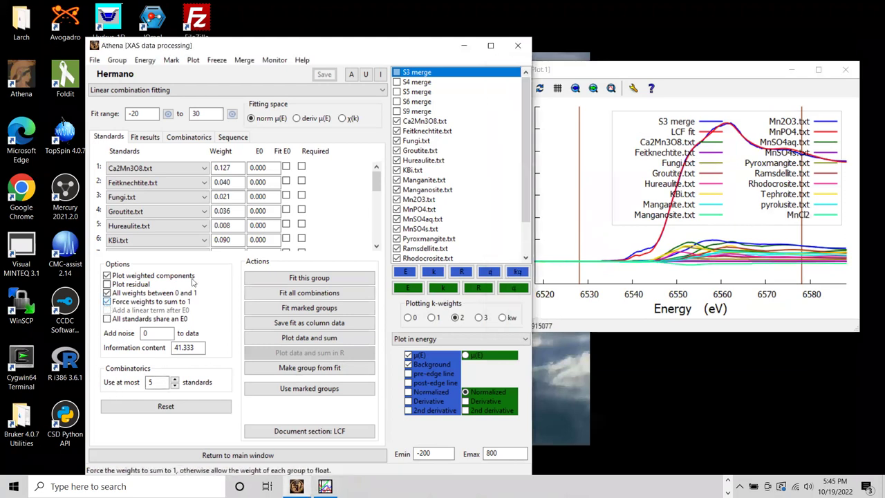
pyautogui.click(406, 273)
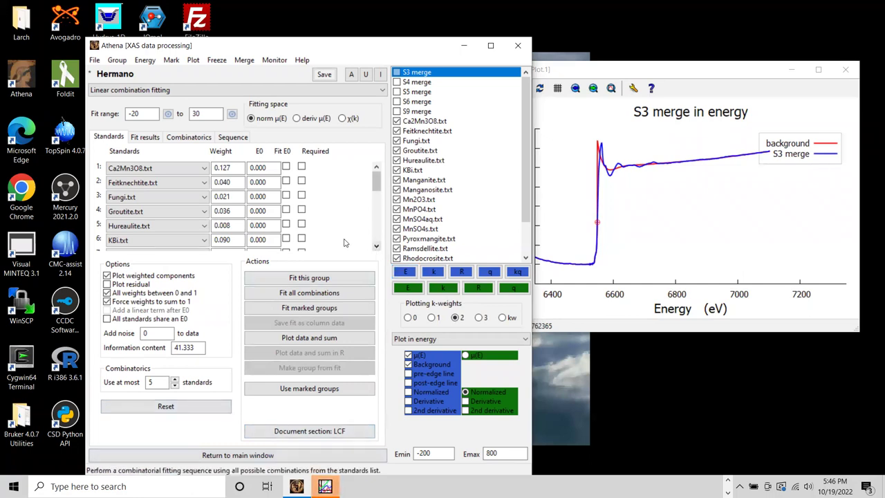
pyautogui.click(309, 278)
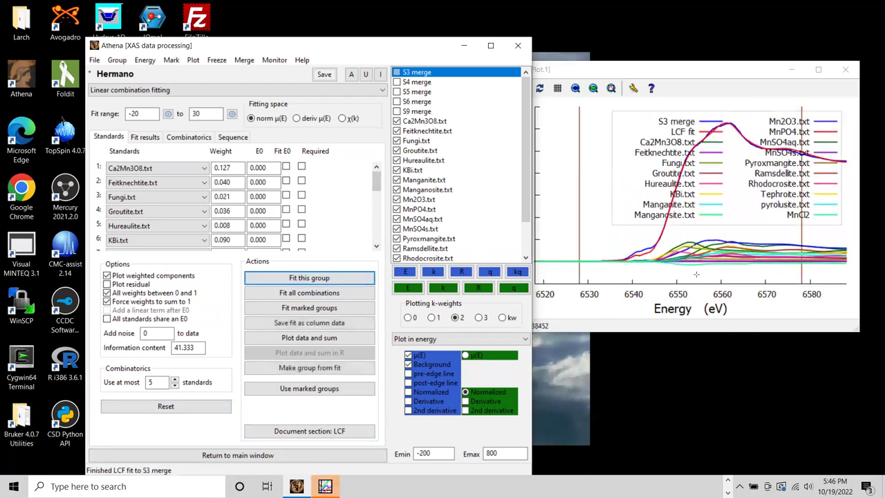
pyautogui.click(796, 216)
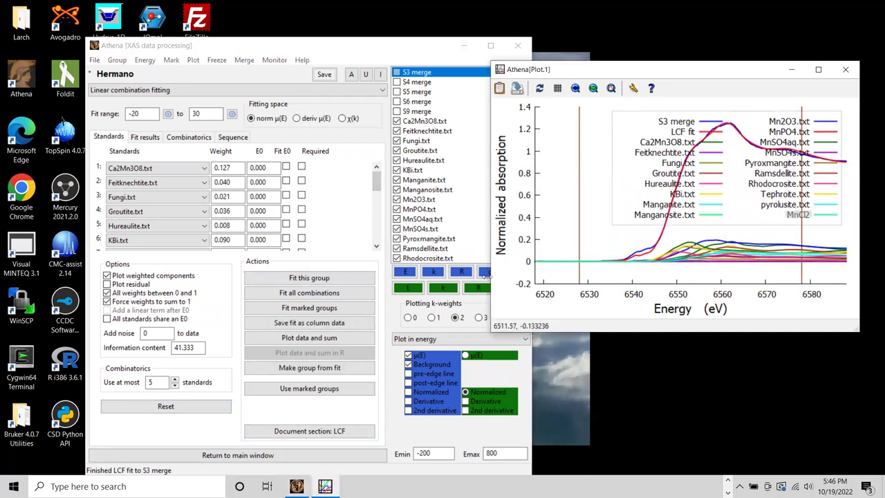
# Remove MnCl2 from the standards, reset the weights and refit the S3 merge group
pyautogui.click(378, 228)
pyautogui.click(378, 228)
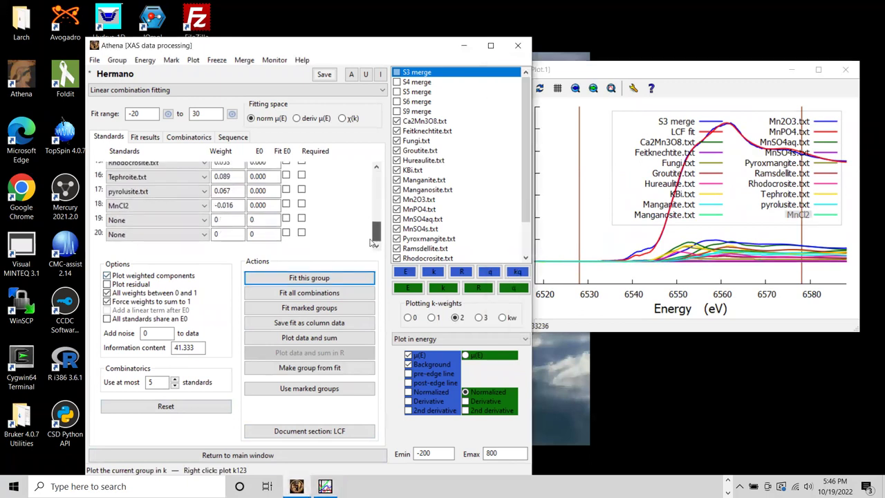
pyautogui.click(166, 205)
pyautogui.click(164, 216)
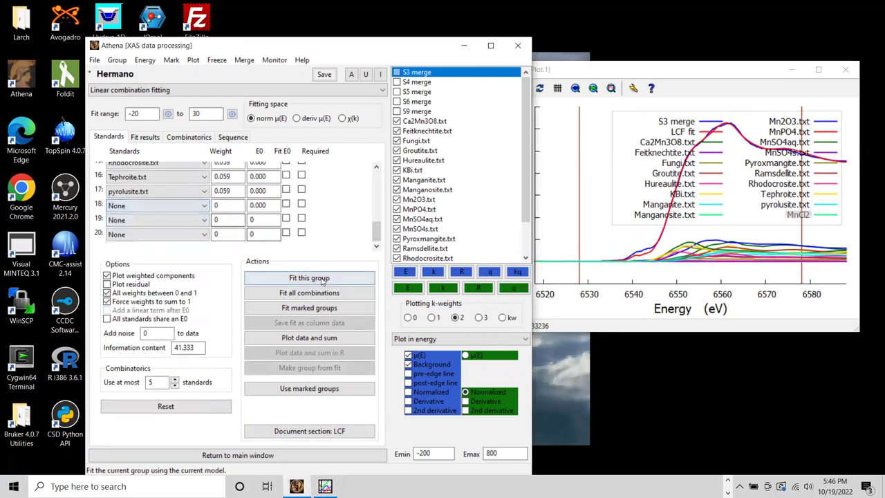
pyautogui.click(181, 406)
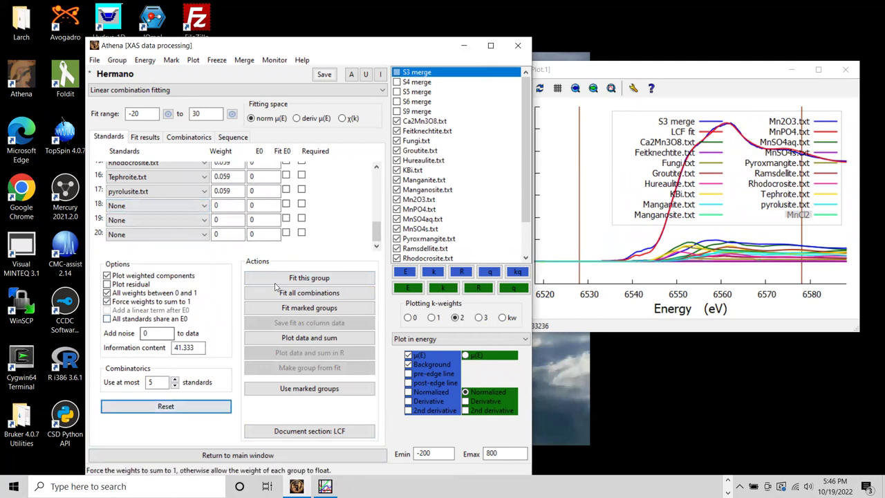
pyautogui.click(309, 278)
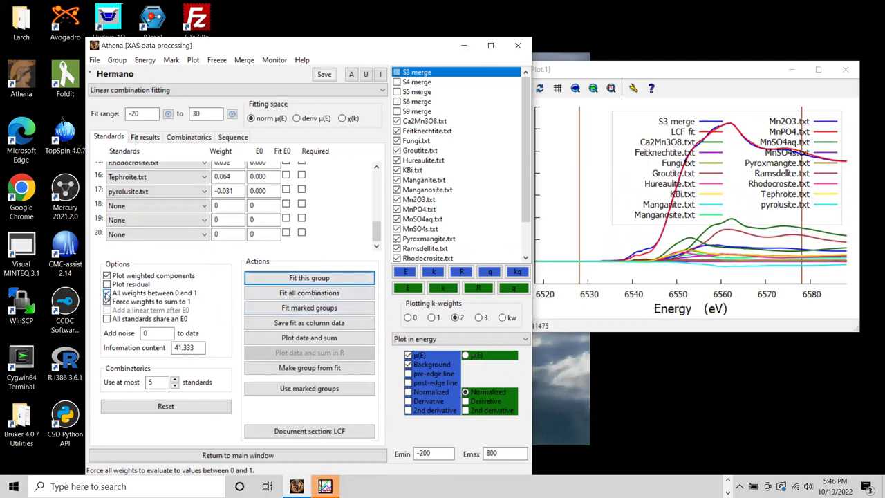
# Remove pyrolusite.txt from the standards, keeping all weights constrained between 0 and 1, and refit S3 merge
pyautogui.click(108, 293)
pyautogui.click(107, 293)
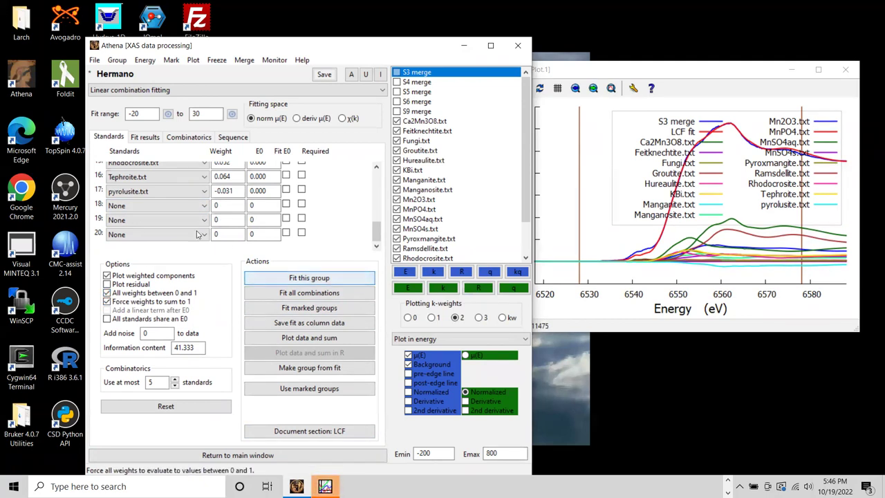
pyautogui.click(177, 192)
pyautogui.click(177, 202)
pyautogui.click(302, 277)
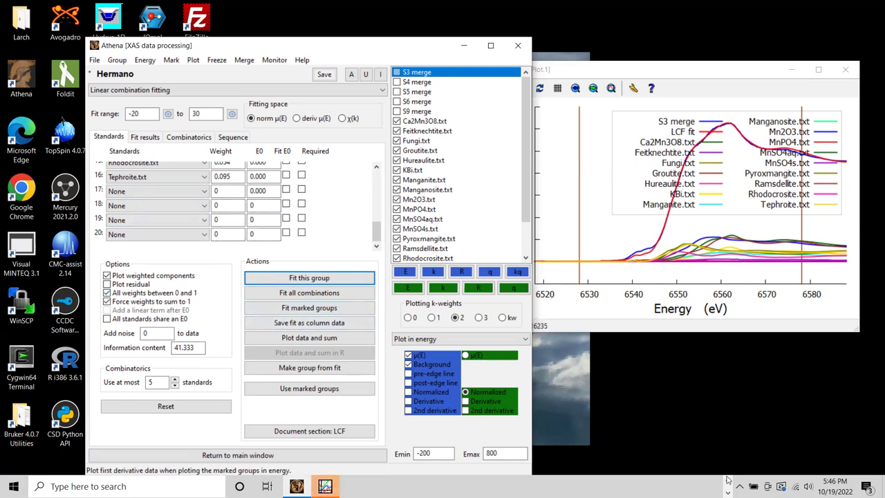
pyautogui.click(703, 477)
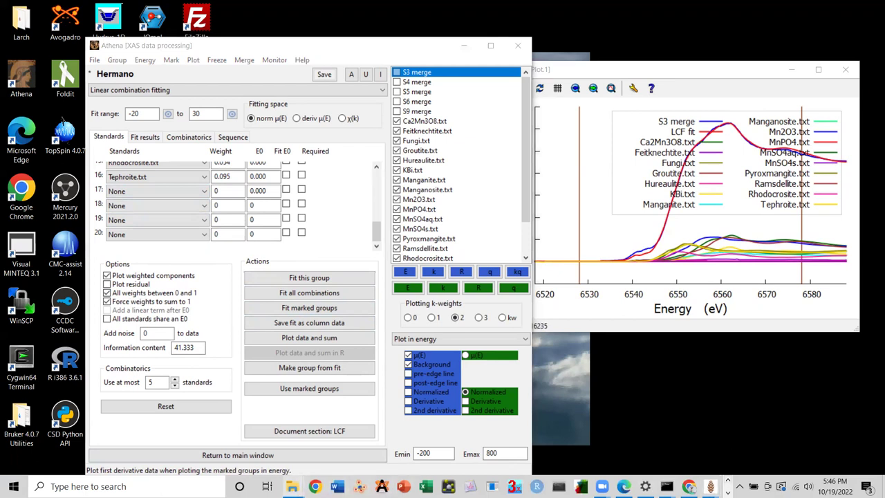
# Switch to File Explorer and open S3_merge.xlsx from the Hermano folder within Tutorials
pyautogui.moveTo(293, 486)
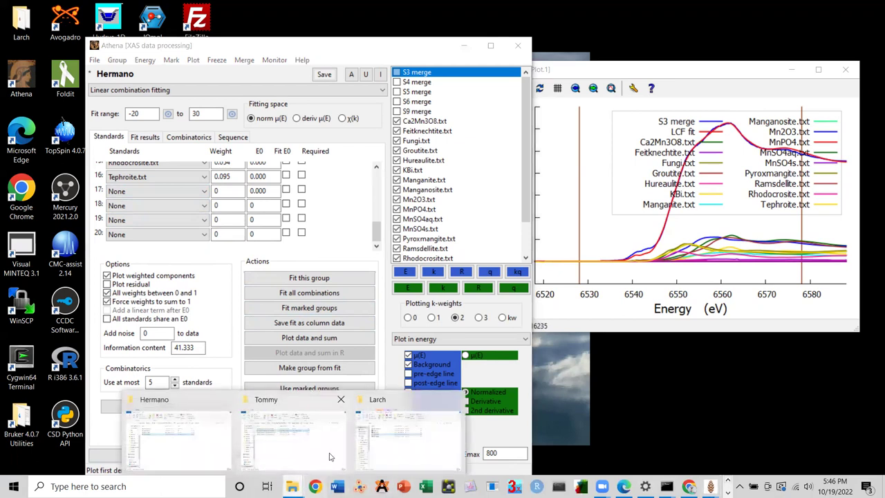
pyautogui.click(269, 435)
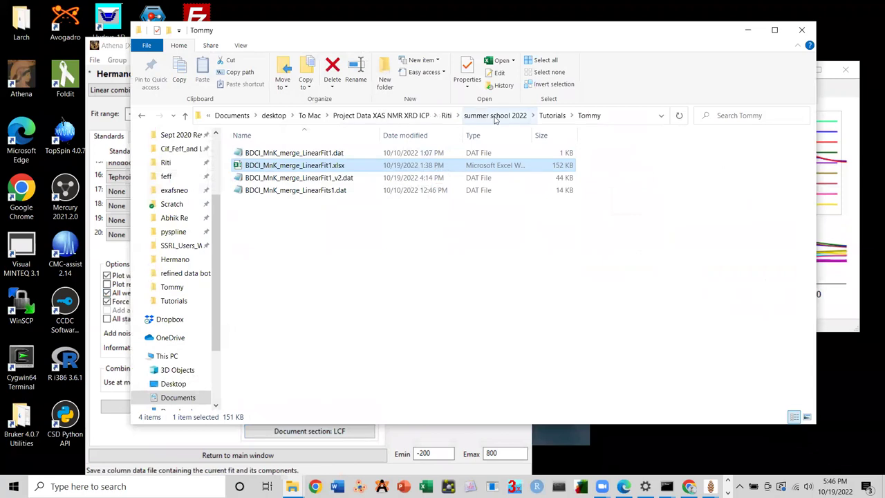
pyautogui.click(528, 115)
pyautogui.doubleClick(300, 154)
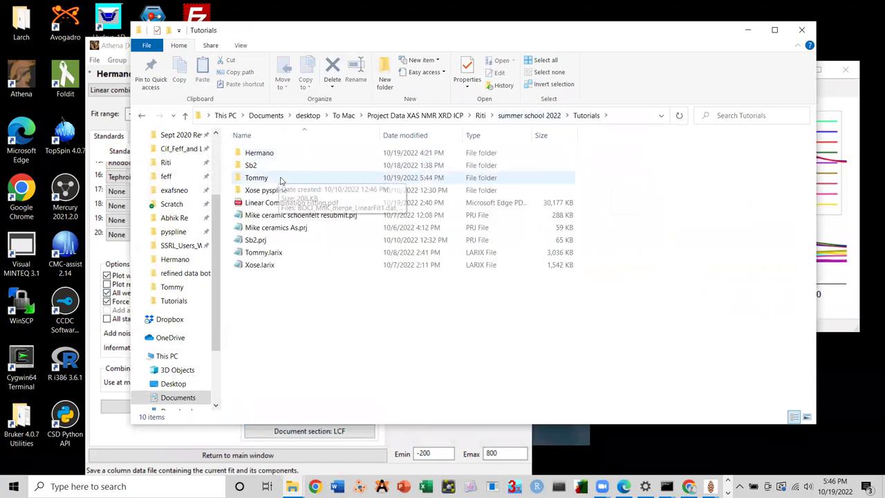
pyautogui.doubleClick(286, 158)
pyautogui.doubleClick(281, 191)
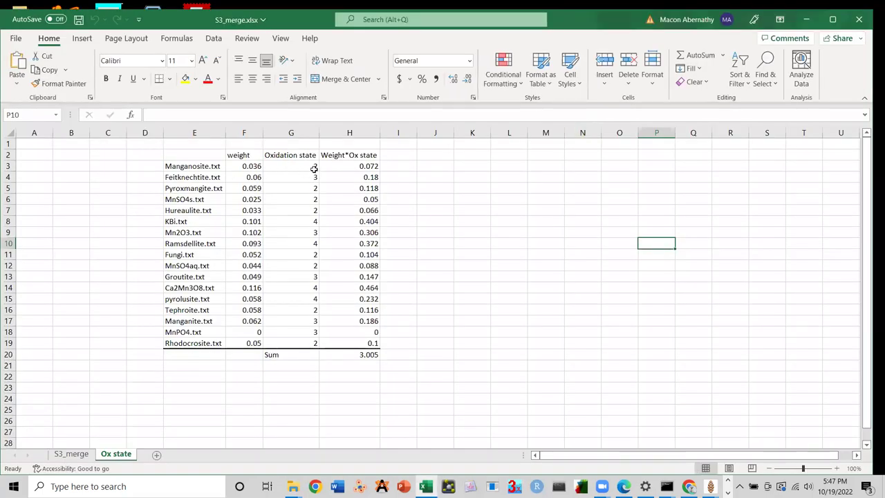
# Examine the Weight*Ox state products in H3:H18 and the sum formula in H20 on the Ox state sheet
pyautogui.click(337, 166)
pyautogui.moveTo(337, 165); pyautogui.dragTo(350, 340)
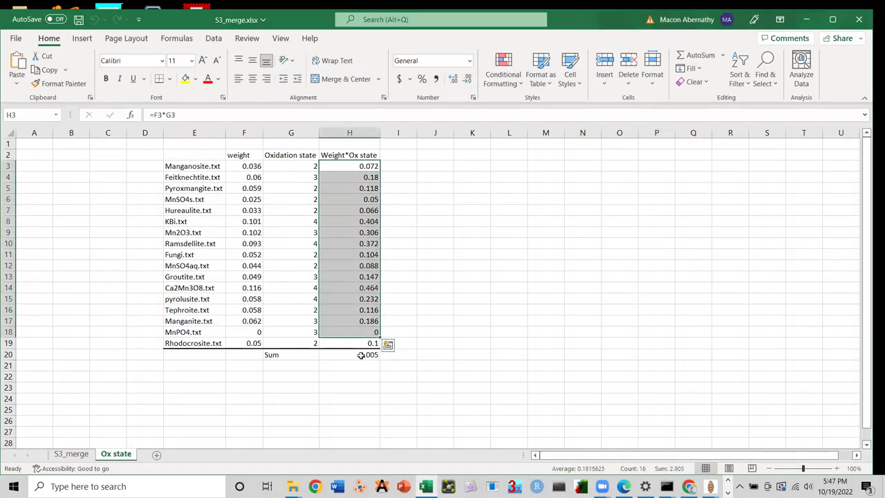
pyautogui.click(355, 353)
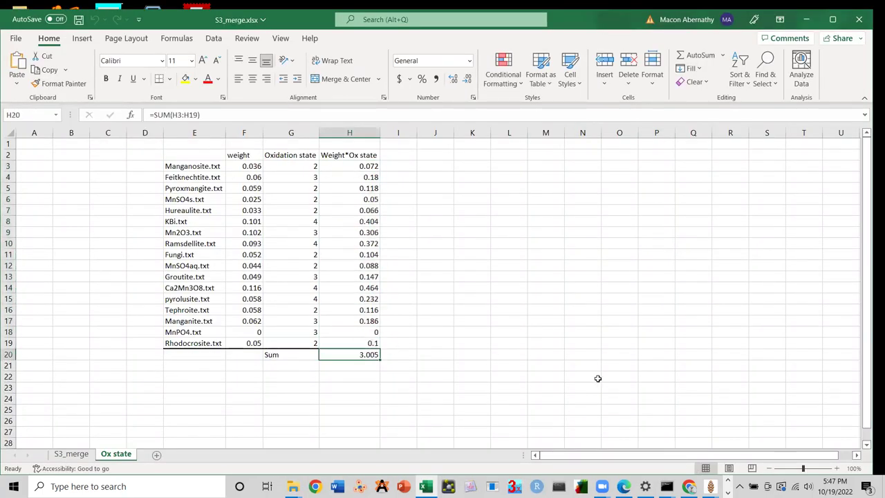
pyautogui.click(400, 353)
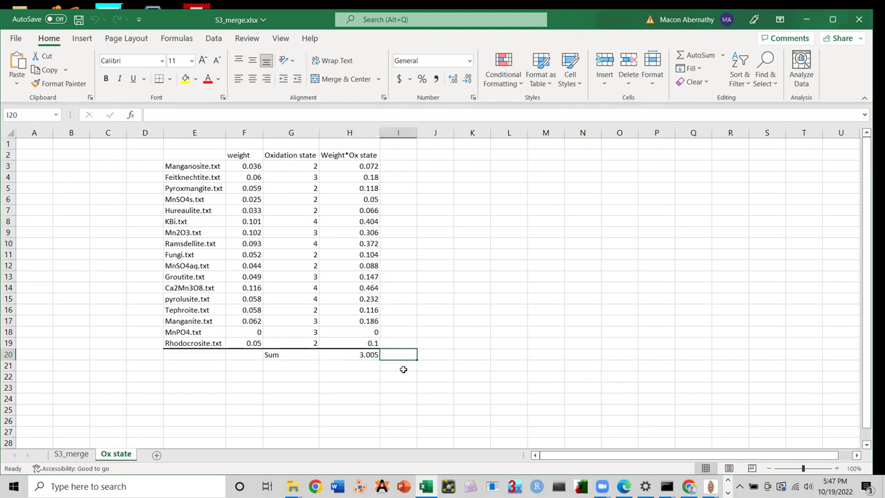
pyautogui.click(364, 354)
# Close the S3_merge workbook and switch to the Tutorial slide of Linear Combination Fitting.pdf in Edge
pyautogui.click(862, 22)
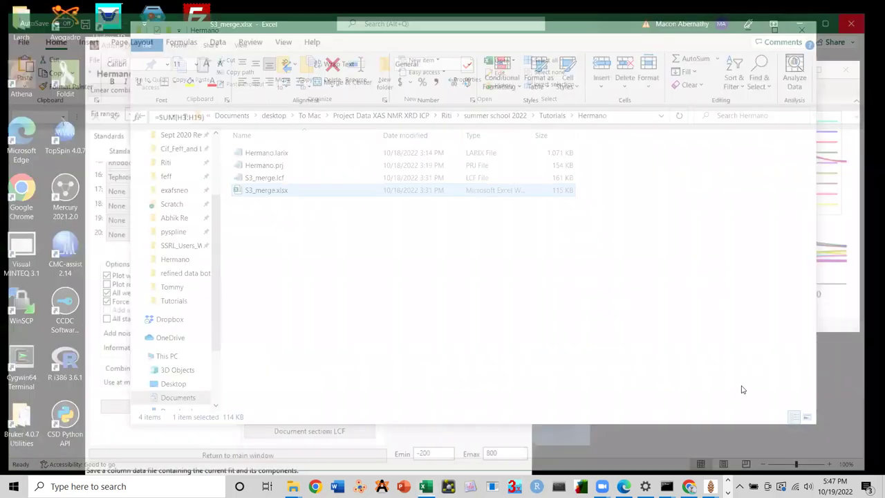
pyautogui.click(624, 486)
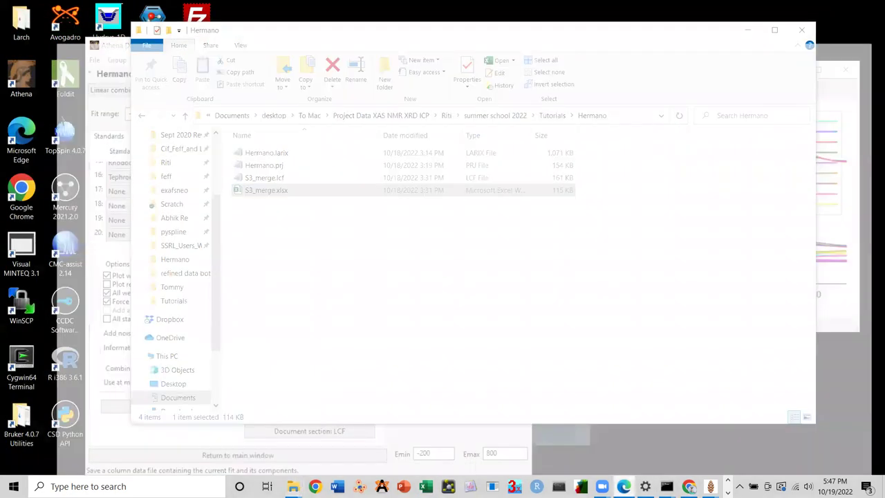
pyautogui.scroll(-1, 416, 193)
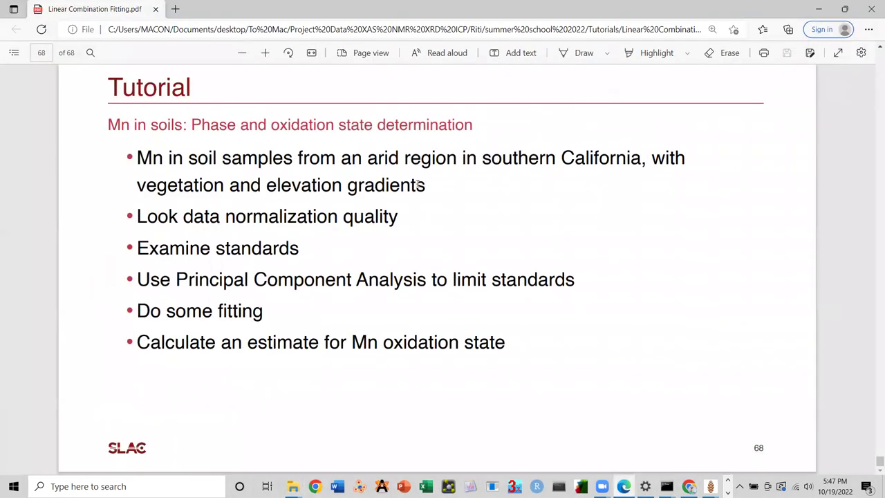